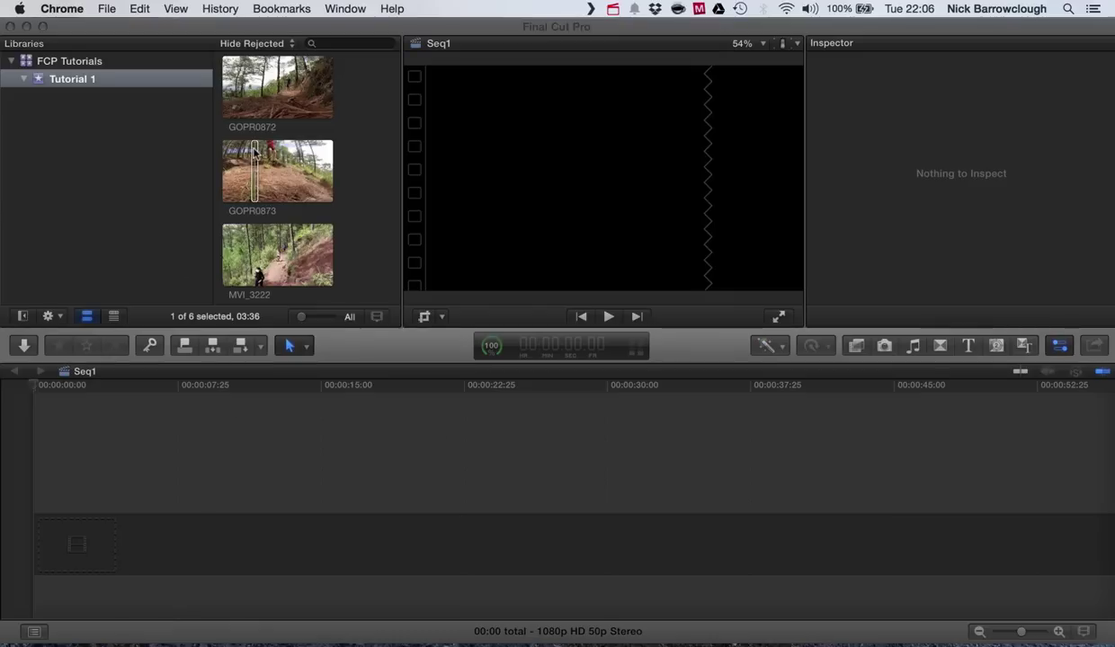
Append the full GOPR0872 clip to Seq1 at 1080p HD 50p and play it from the start
click(261, 99)
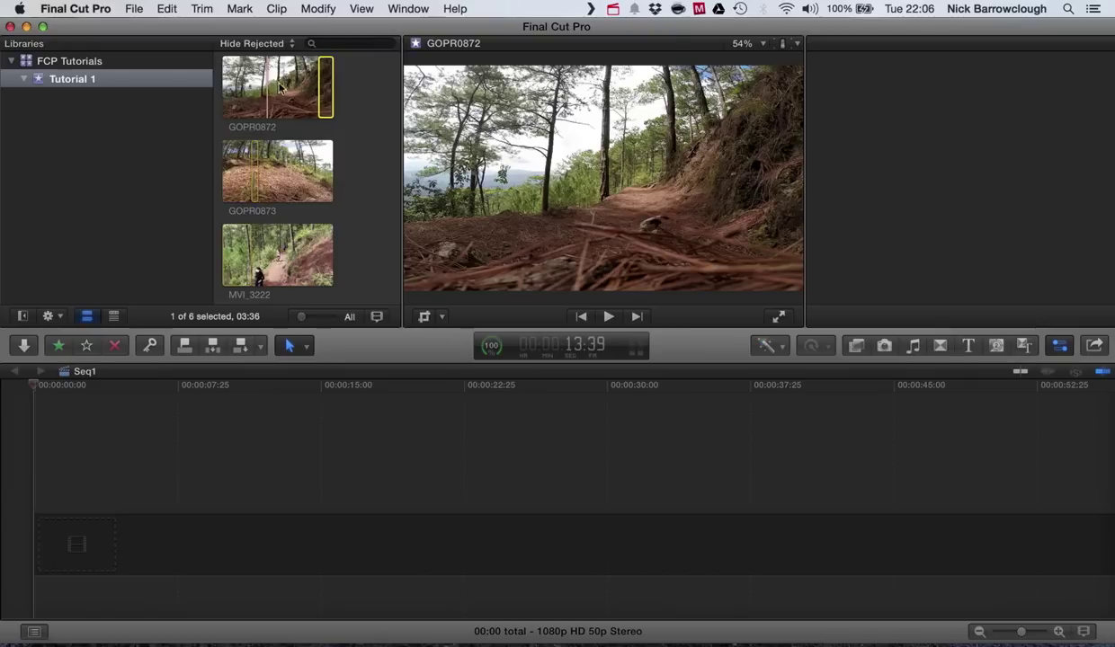
mouse_move(320, 81)
mouse_down()
mouse_move(227, 83)
mouse_move(299, 89)
mouse_up()
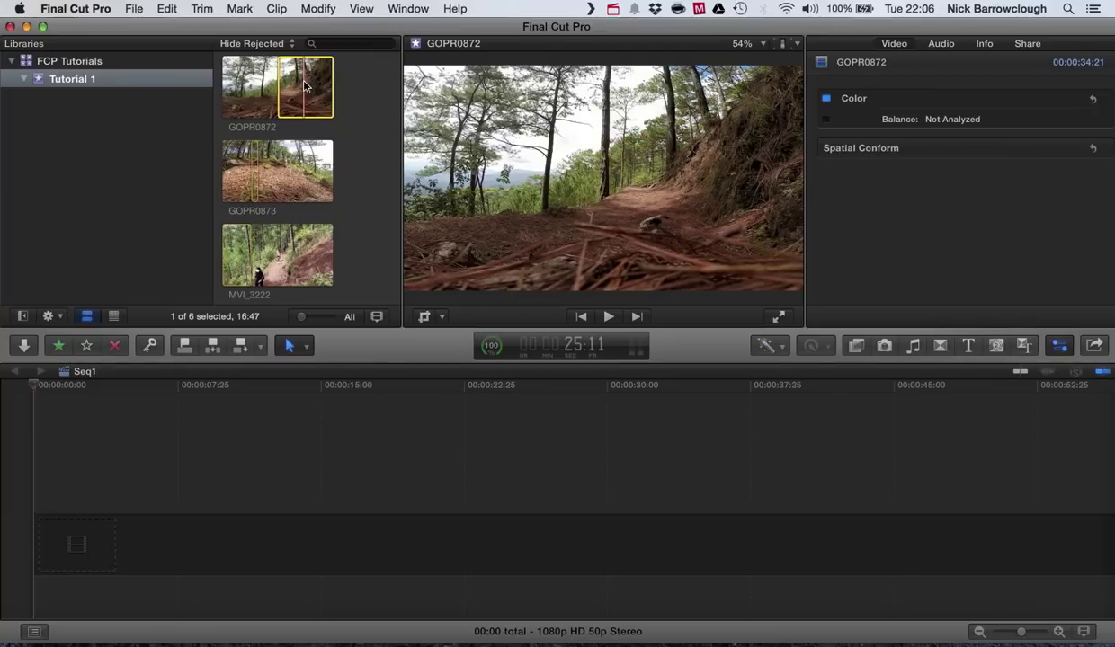
key(e)
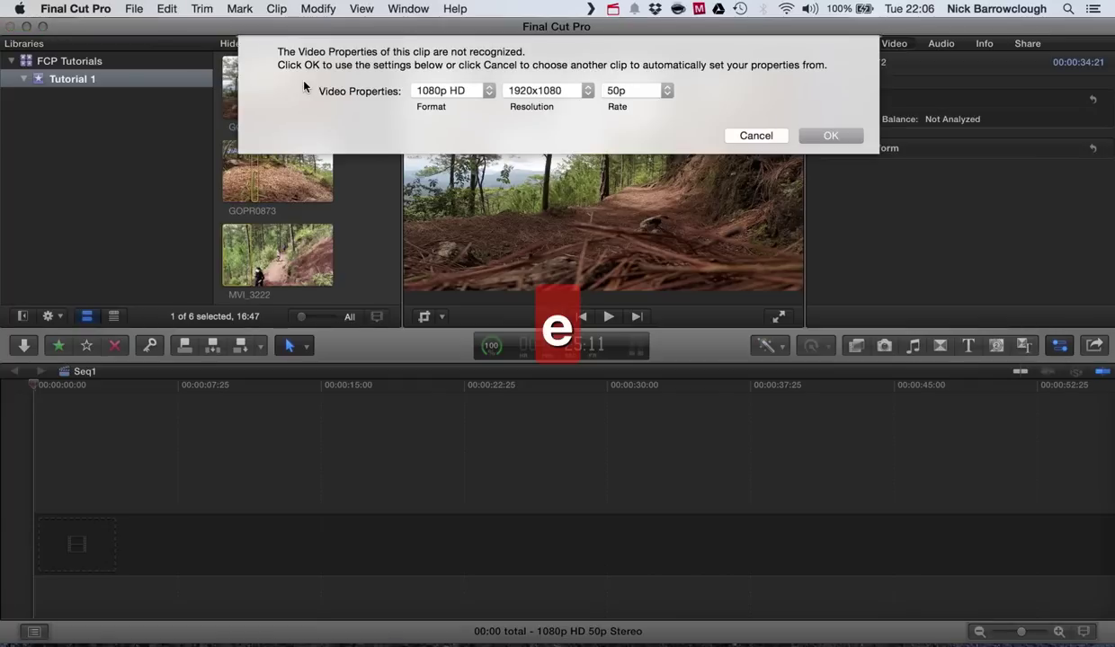
click(836, 136)
click(11, 397)
click(609, 317)
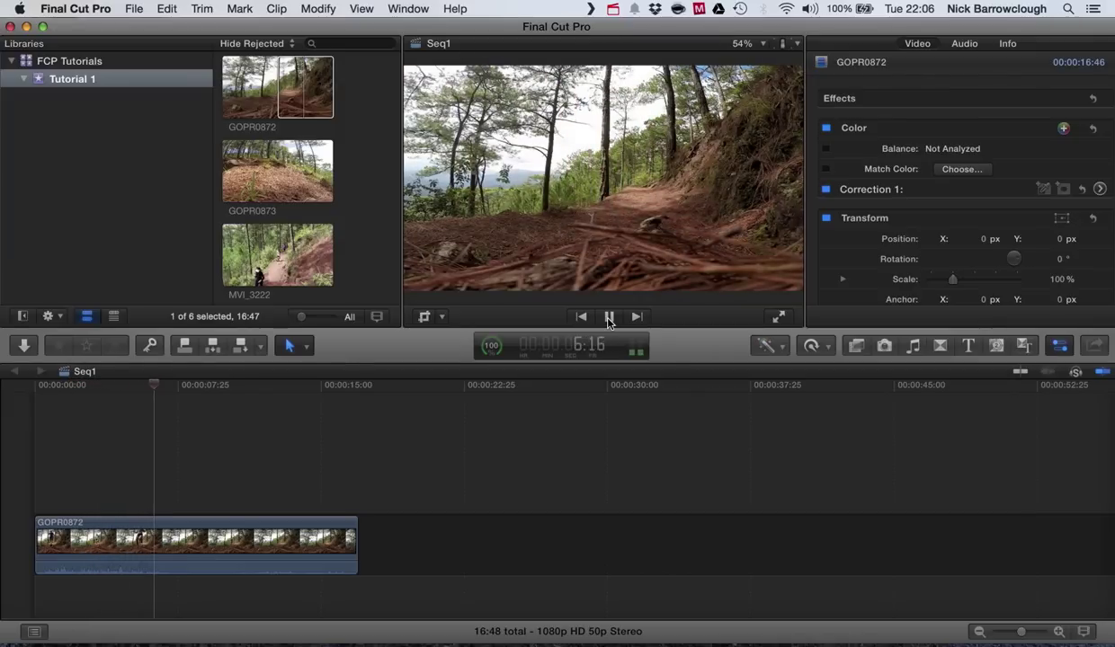
Trim GOPR0872's end back to 06:49 and zoom the timeline so the clip fills it
click(608, 318)
drag(357, 532, 166, 533)
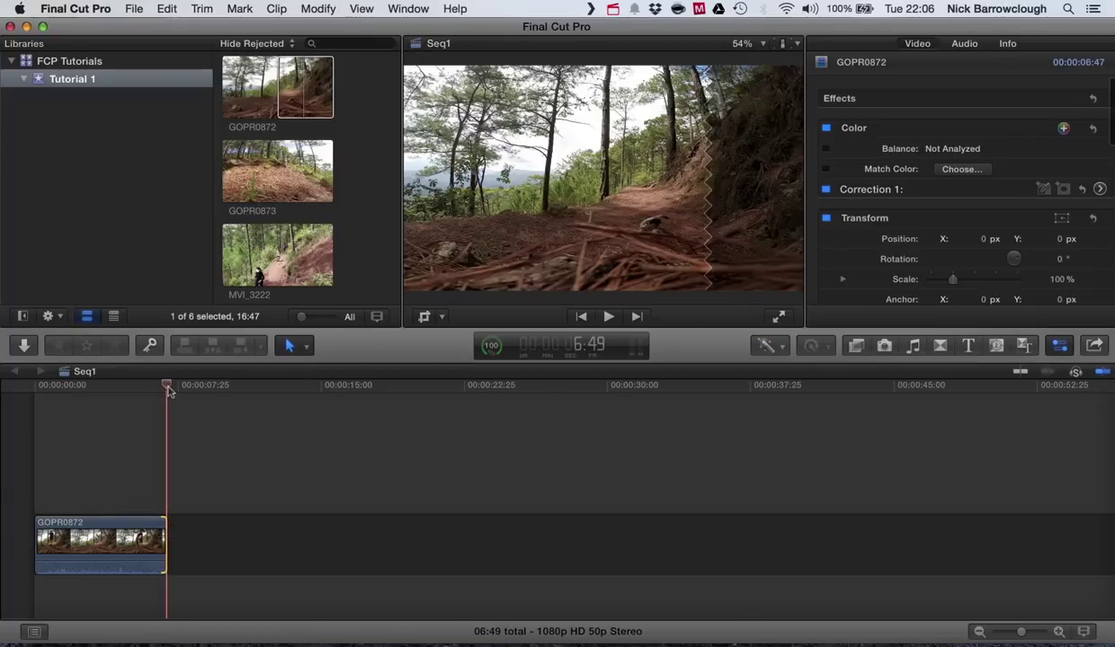
click(20, 381)
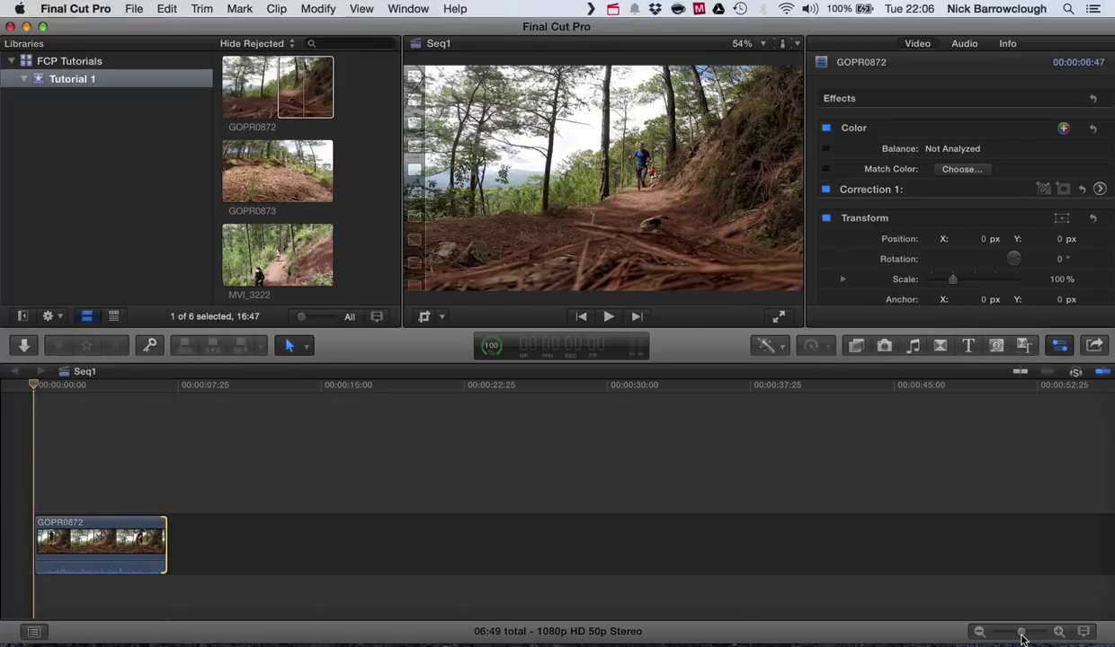
drag(1020, 632, 1021, 637)
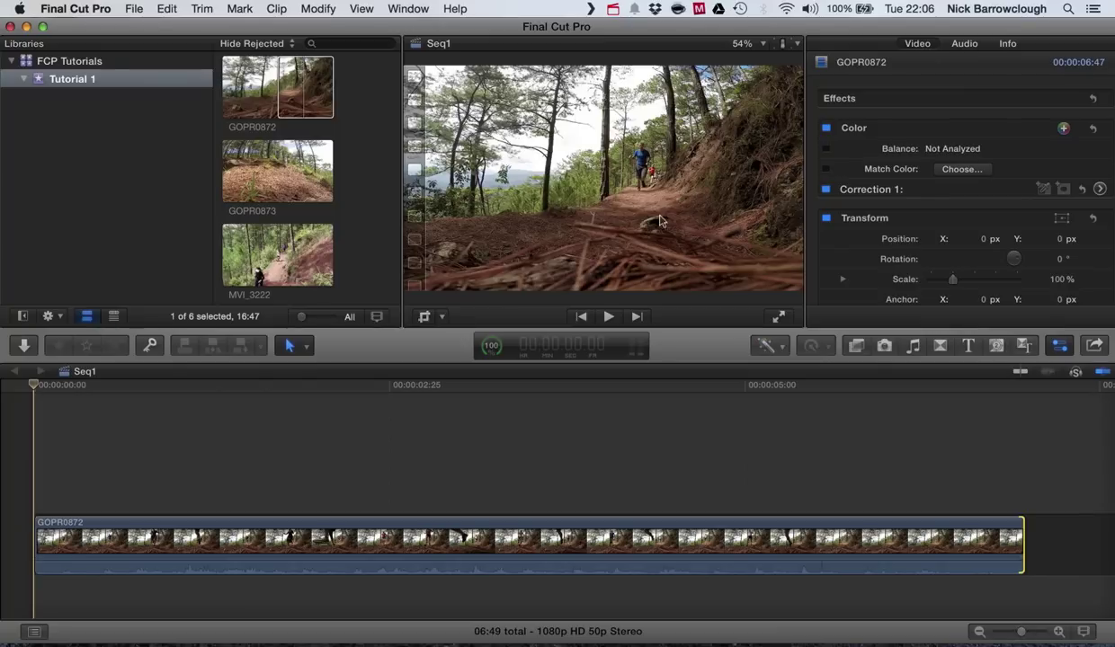
click(681, 473)
Show the Inspector (Cmd-4) for the selected GOPR0872 clip and review its Color, Correction 1 and Transform settings
click(523, 534)
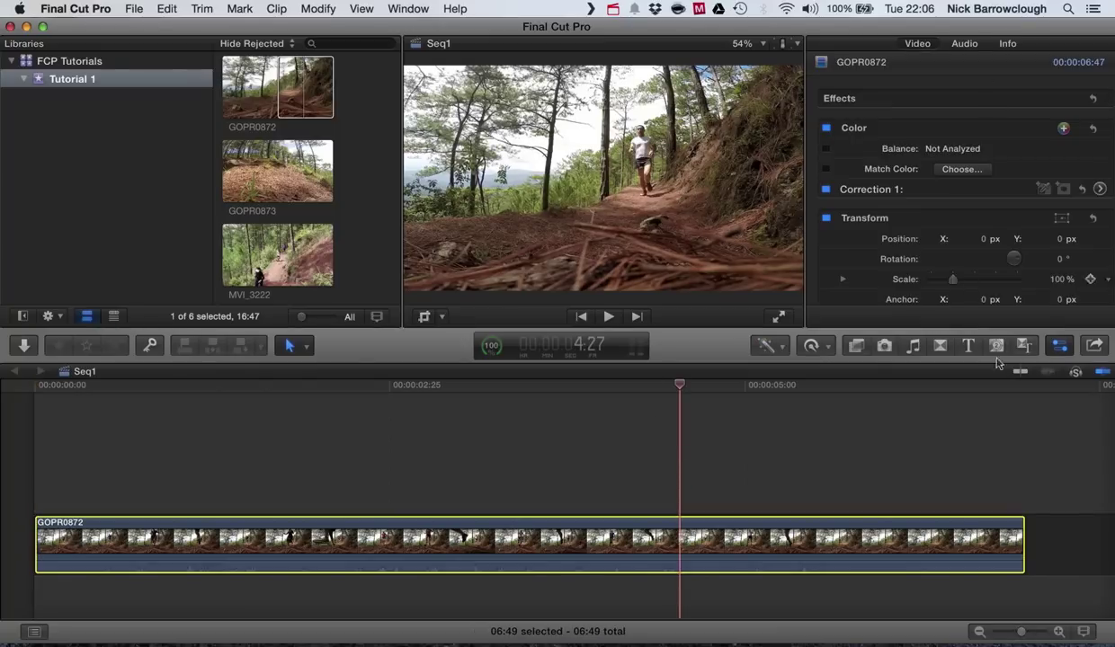
click(1059, 347)
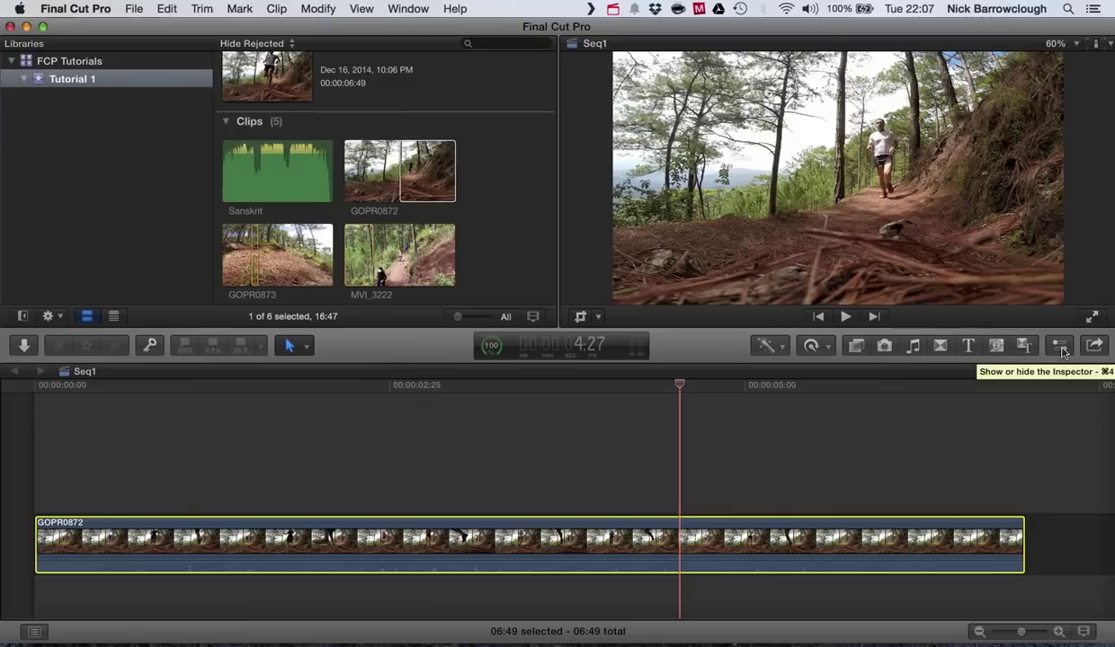
key(super+4)
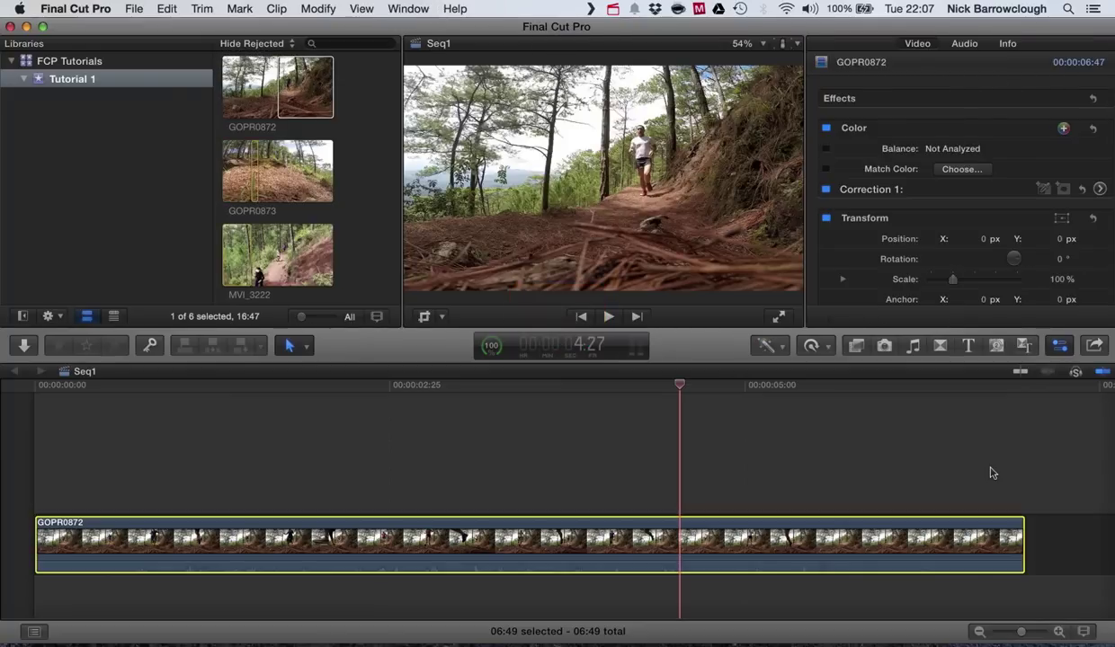
click(557, 411)
click(415, 530)
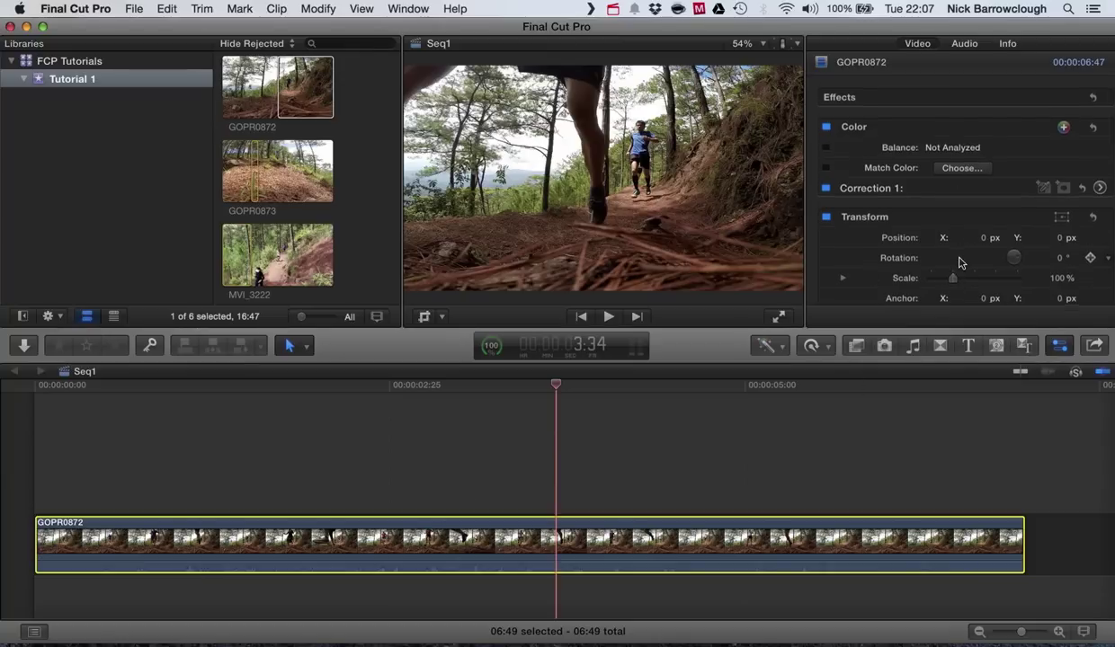
scroll(958, 262, down, 5)
scroll(958, 261, down, 10)
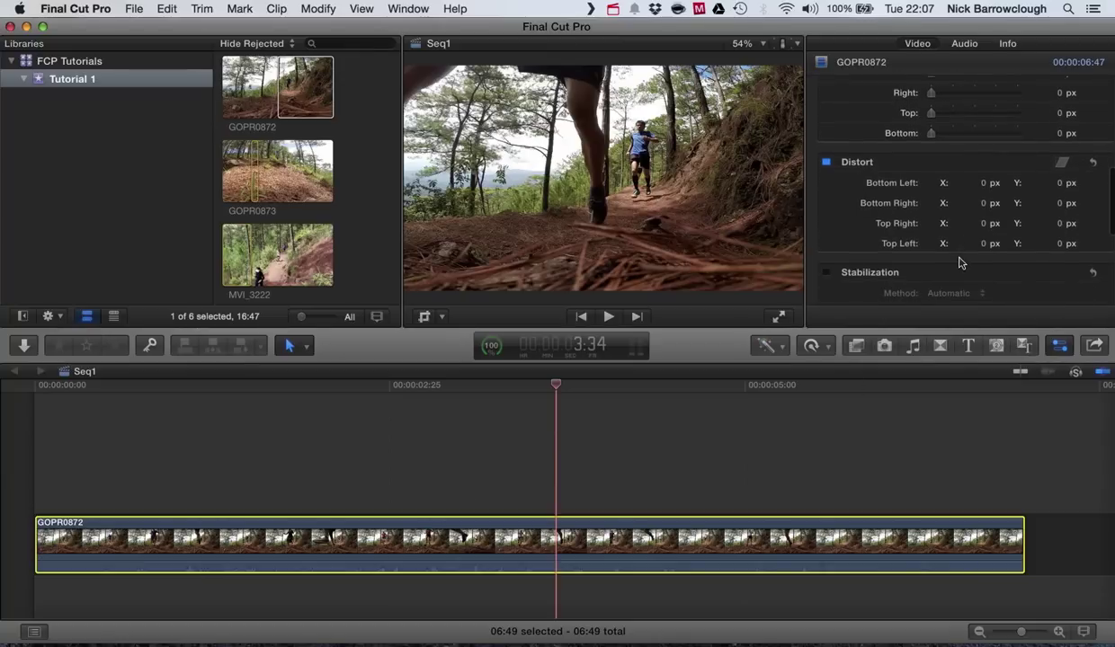
scroll(958, 261, up, 15)
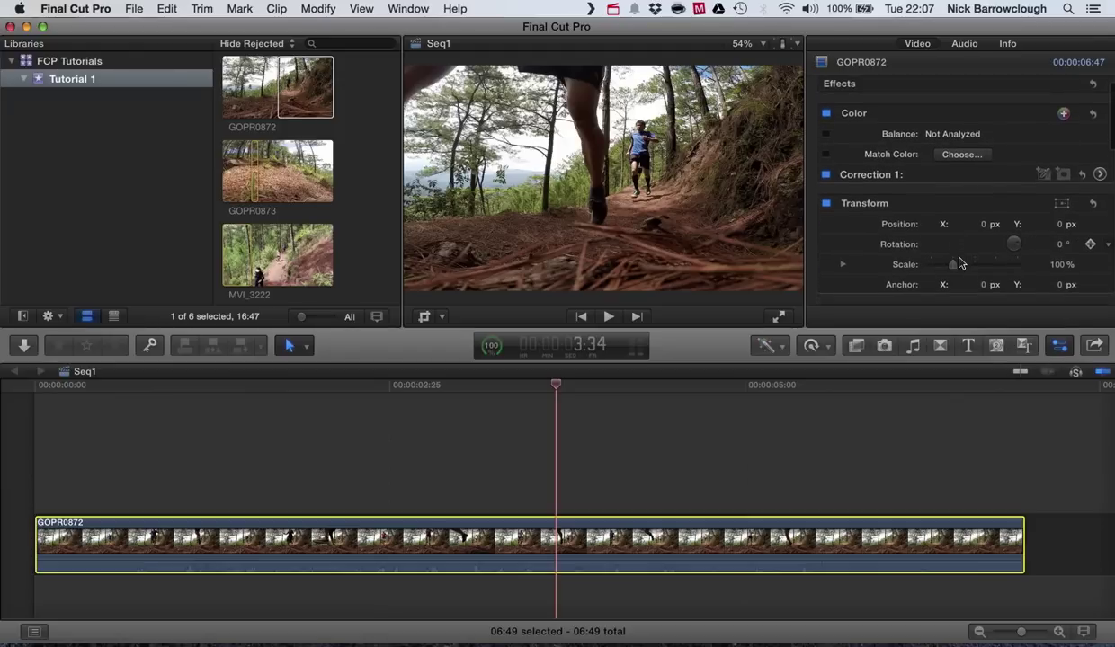
Switch Correction 1 off on the GOPR0872 clip
click(823, 187)
click(824, 187)
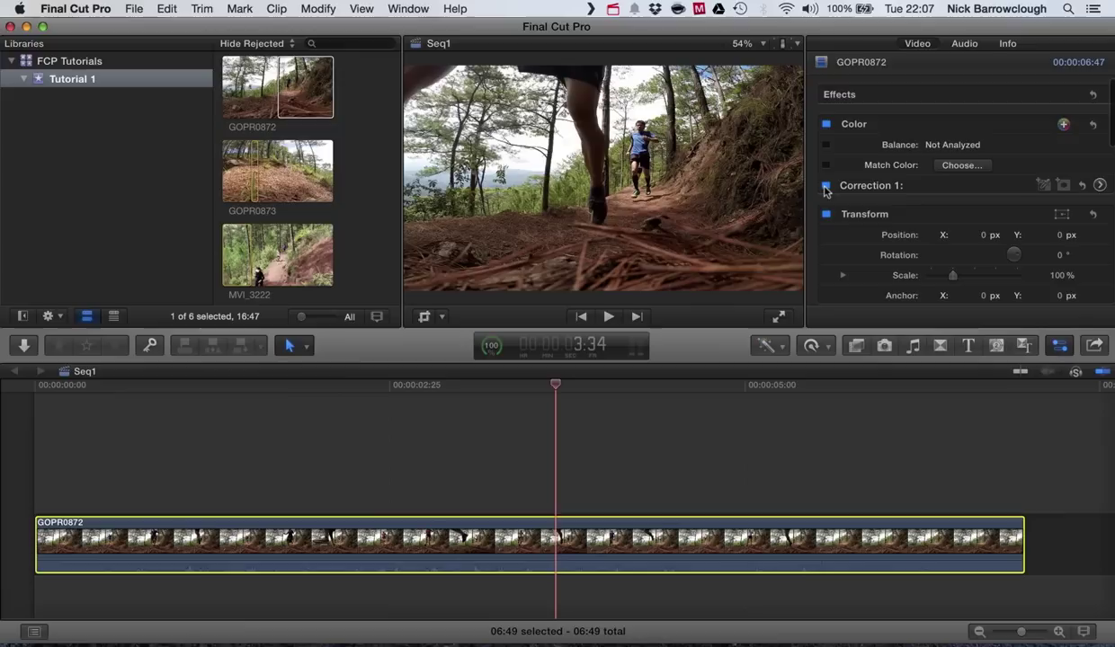
click(823, 187)
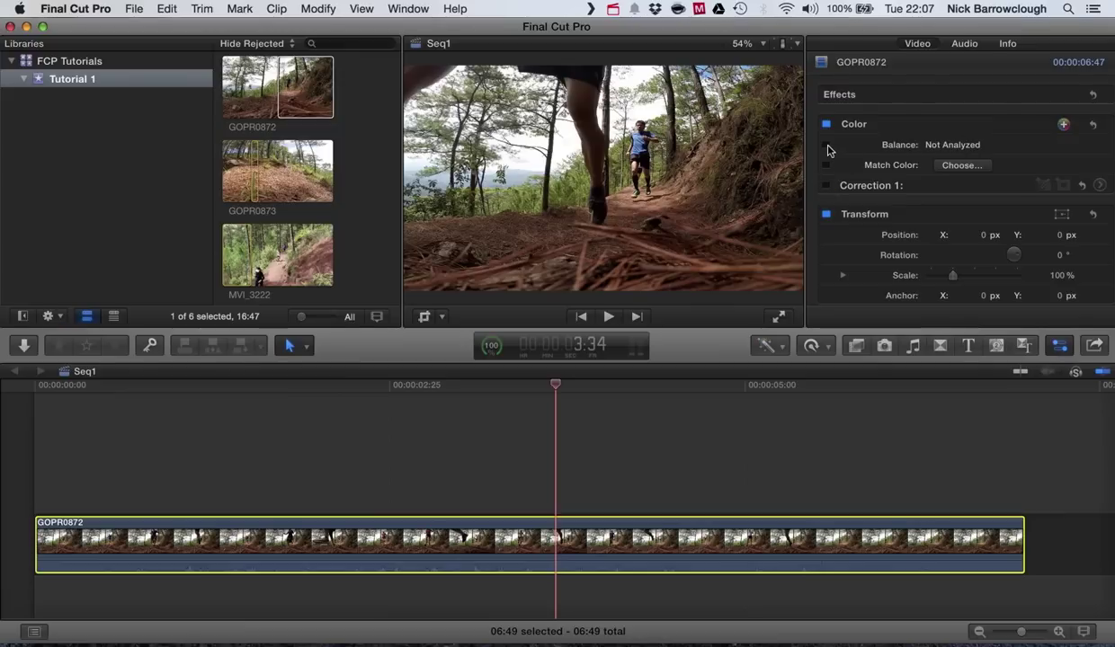
Try automatic colour Balance, turn it back off, and enable Match Color
click(826, 145)
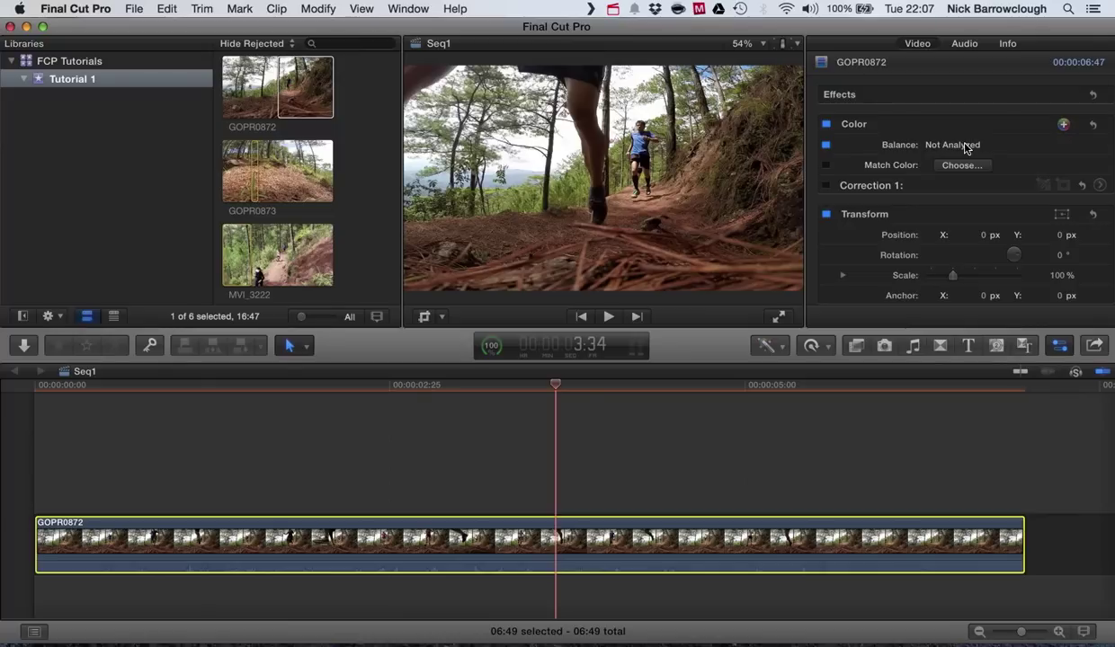
click(826, 147)
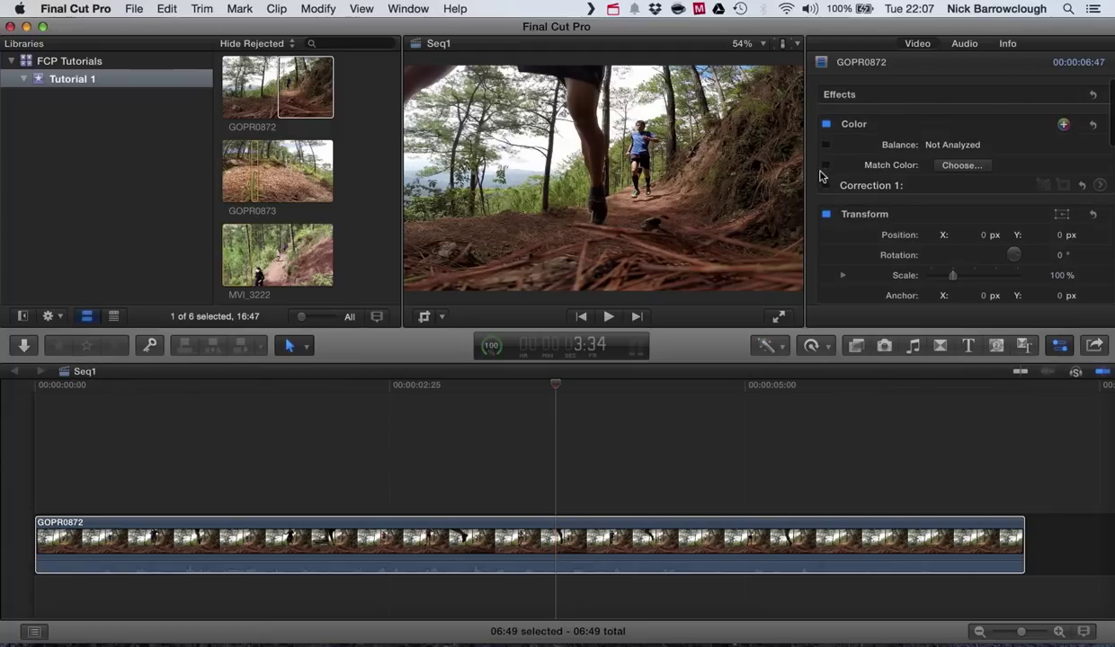
click(826, 166)
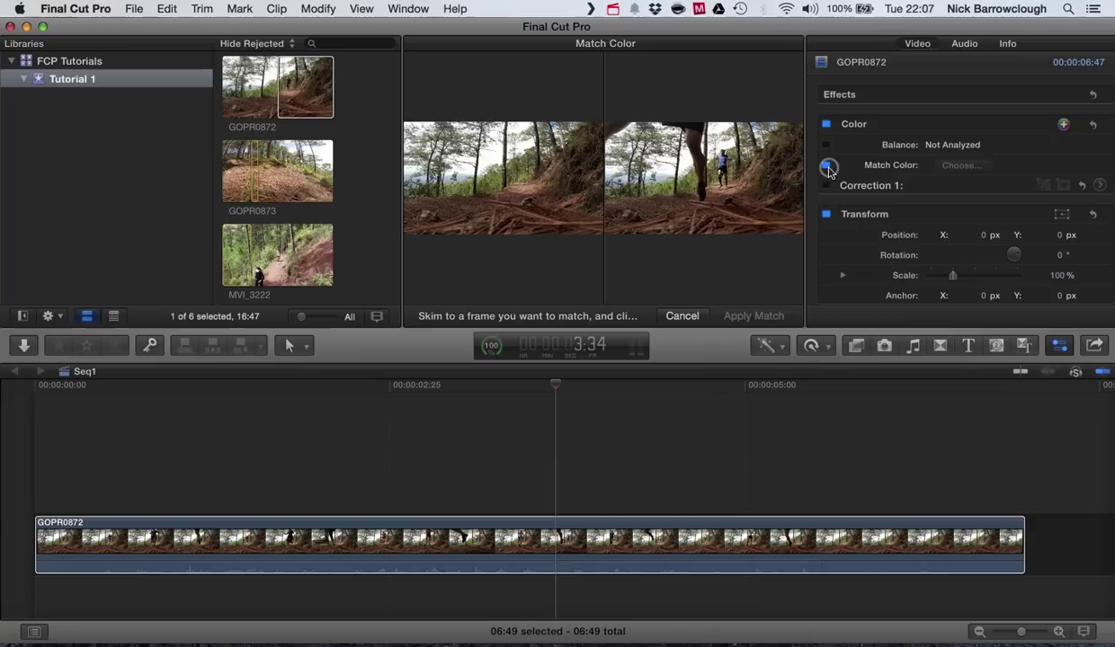
Turn Match Color off, re-enable Correction 1, close the comparison unapplied, and reselect GOPR0872
click(827, 168)
click(826, 187)
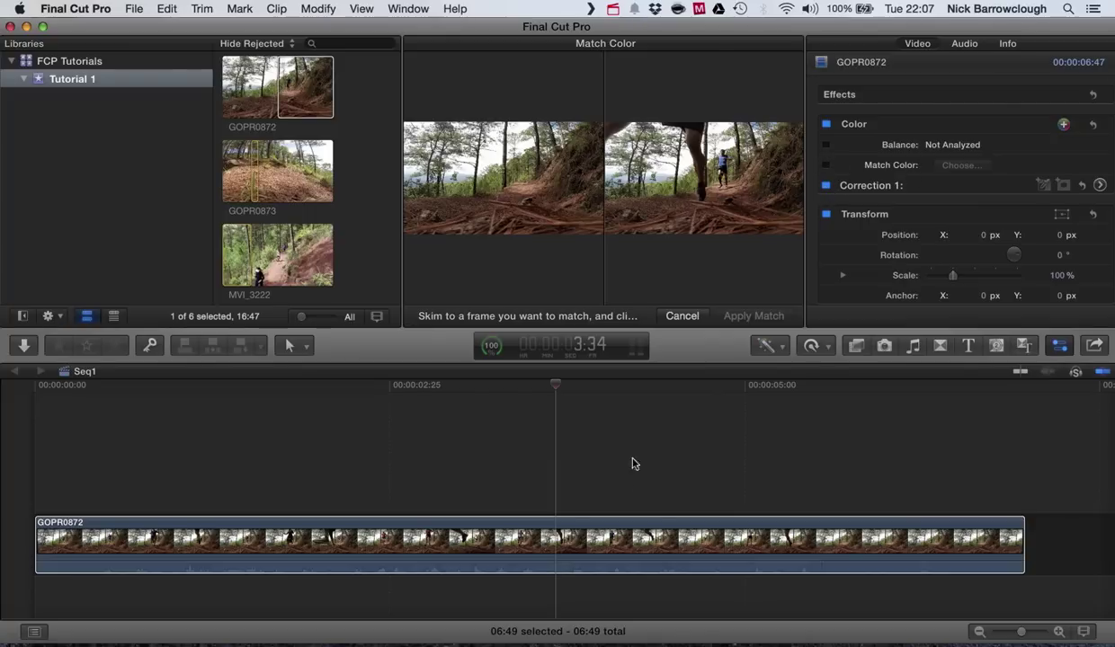
click(583, 538)
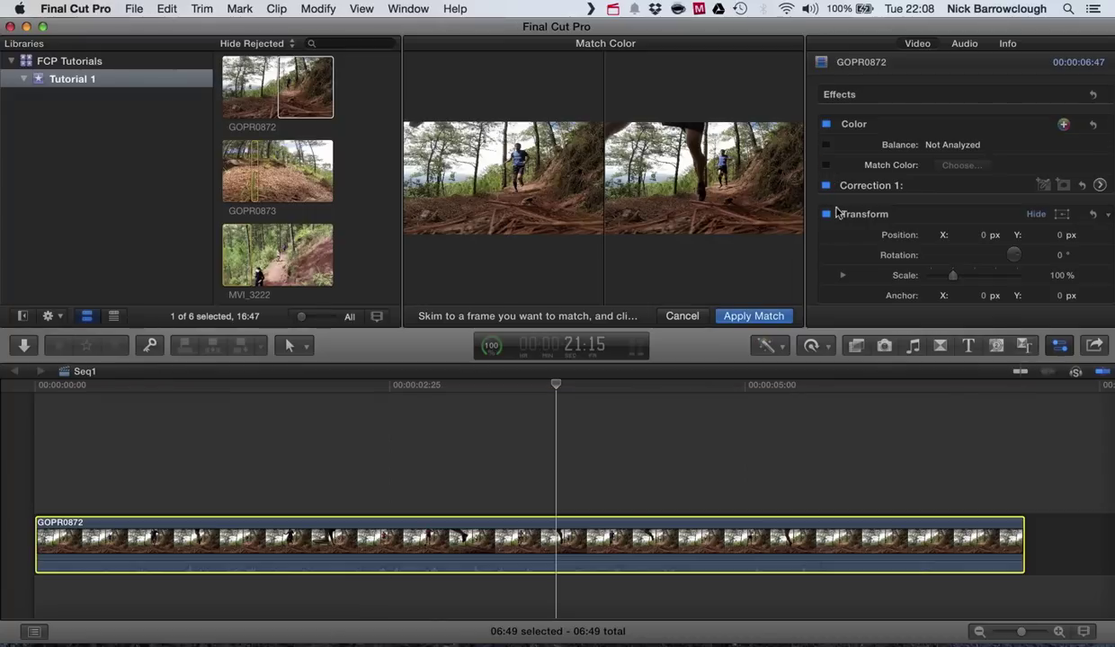
click(698, 310)
click(719, 476)
click(633, 529)
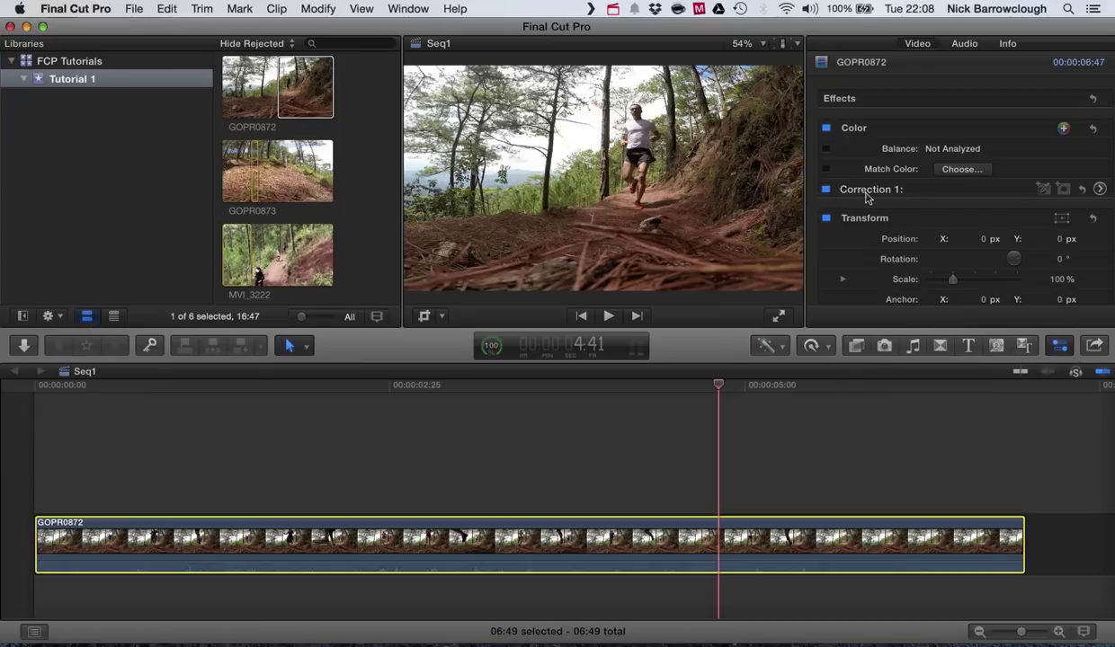
Open Correction 1's Saturation controls after briefly checking the Color and Exposure tabs
click(827, 192)
click(827, 191)
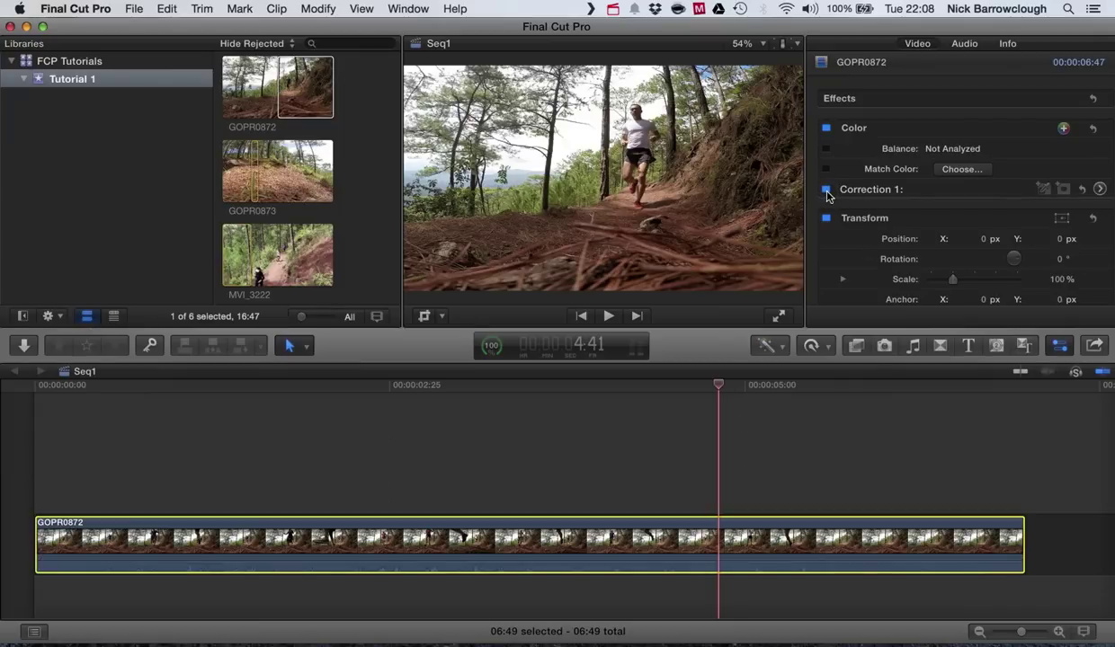
click(1100, 190)
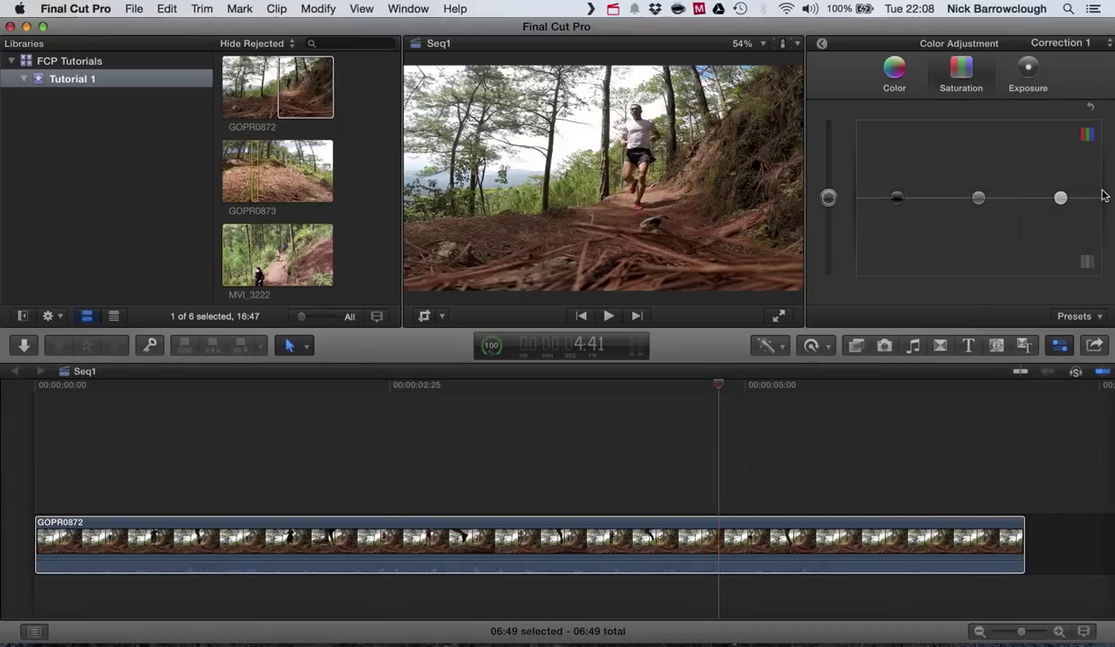
click(885, 67)
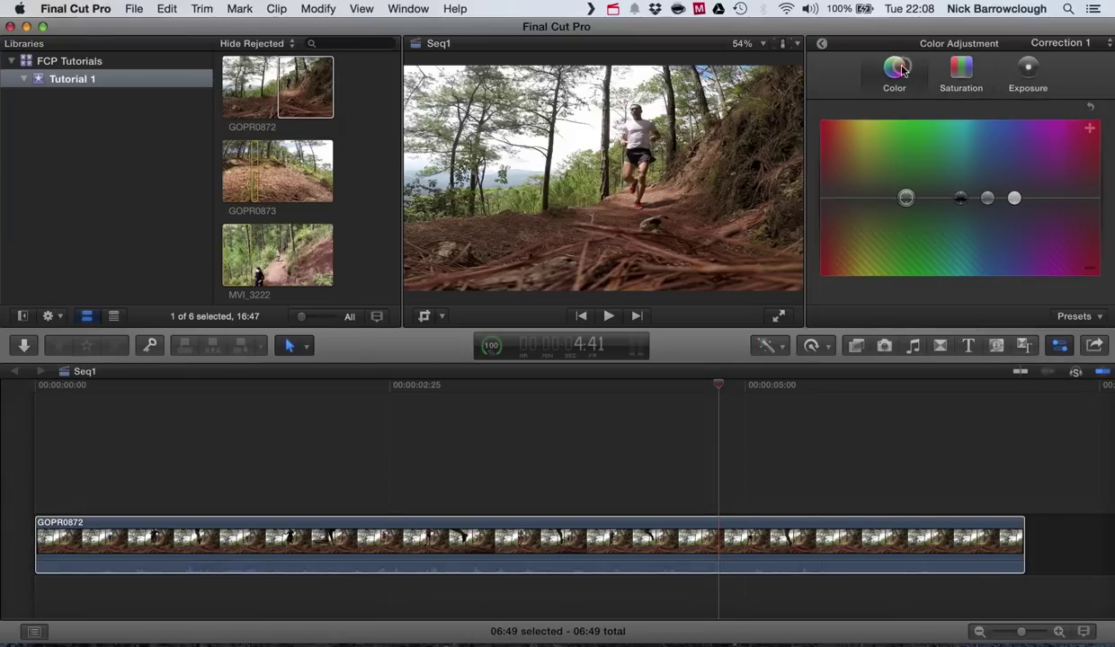
click(967, 68)
click(1026, 69)
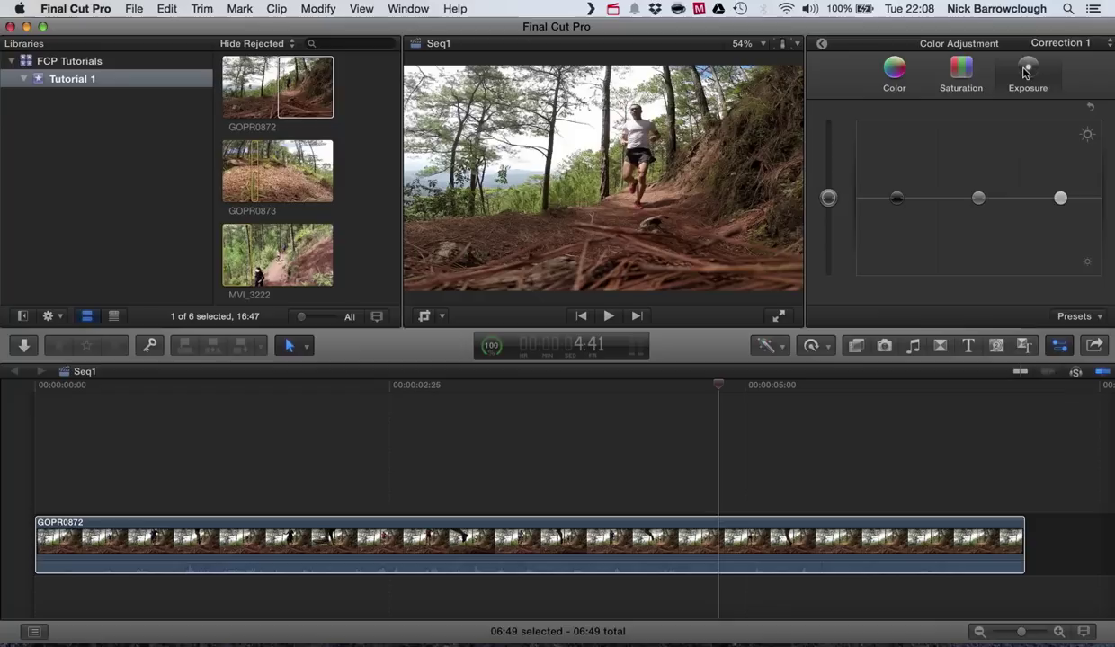
click(969, 71)
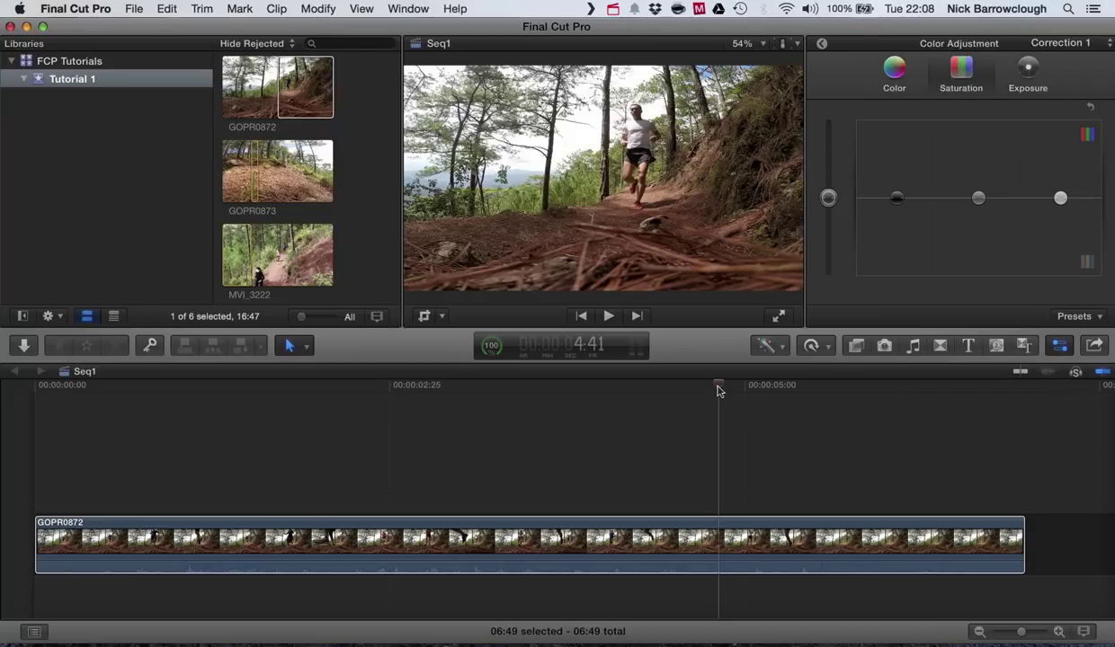
Play the clip from the start, then drag Global saturation down to -100%
drag(719, 389, 17, 415)
click(608, 316)
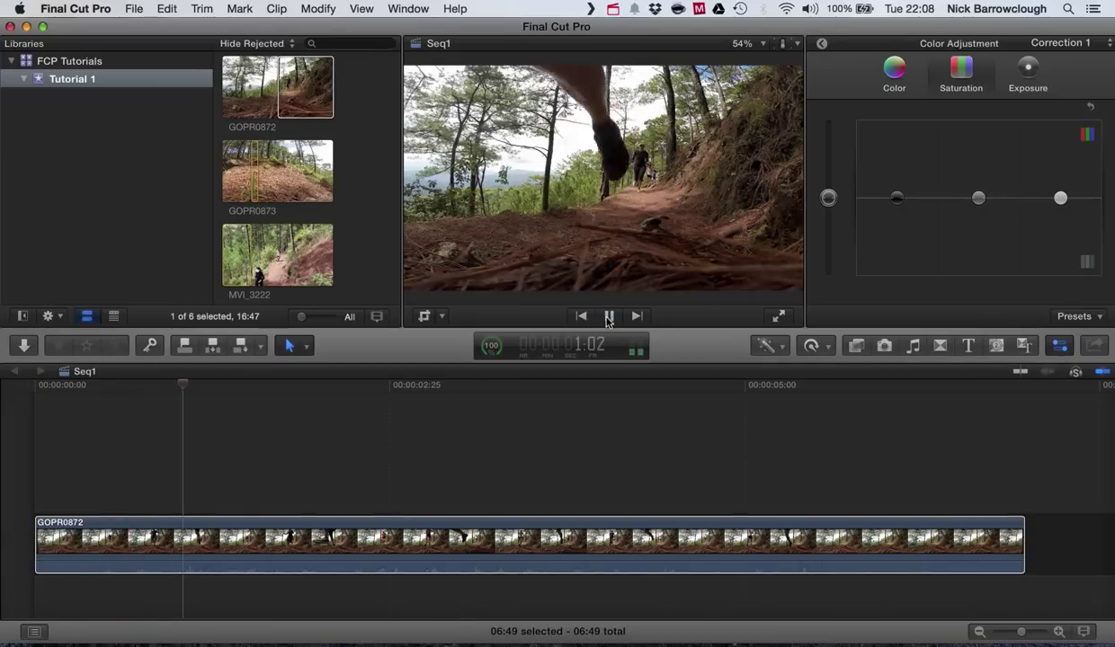
click(608, 316)
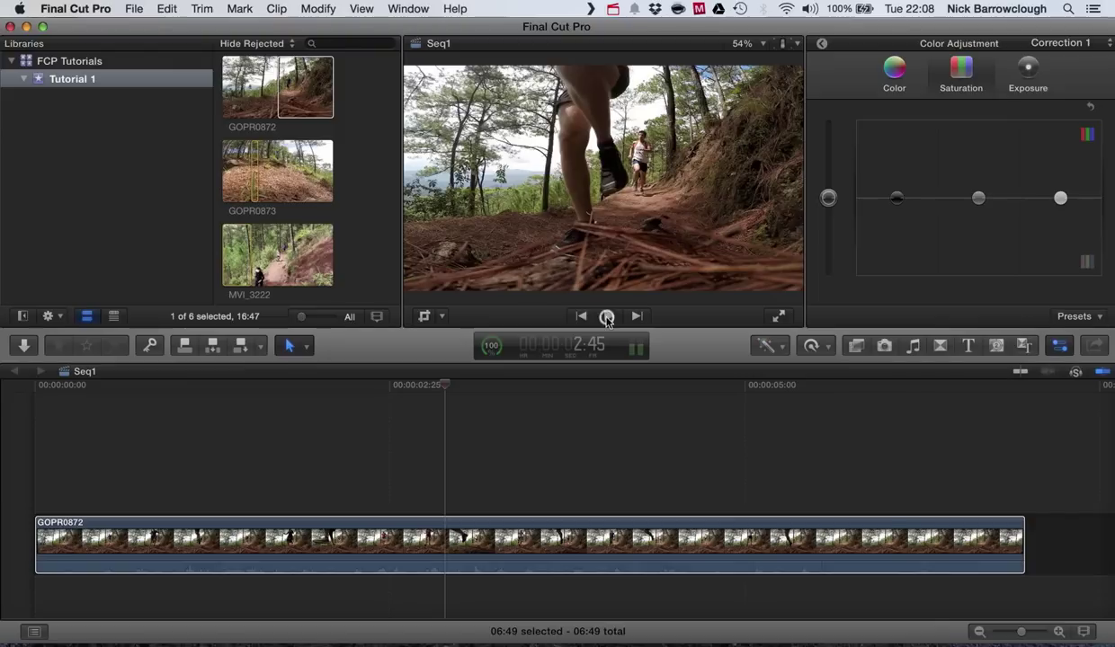
click(828, 198)
drag(829, 198, 833, 297)
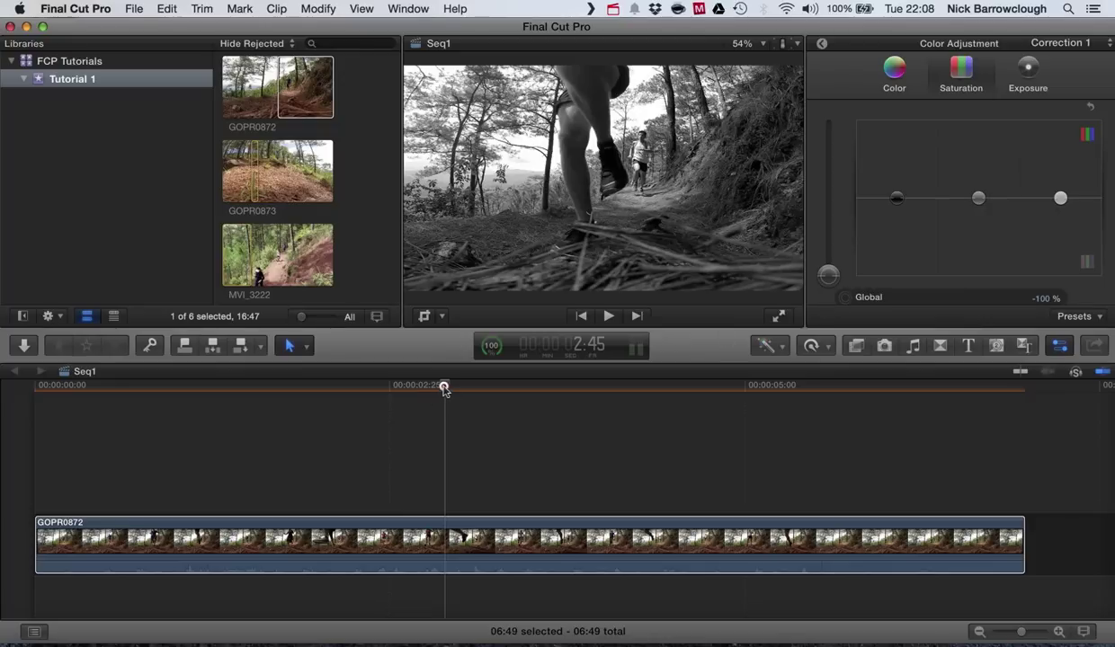
drag(443, 388, 35, 411)
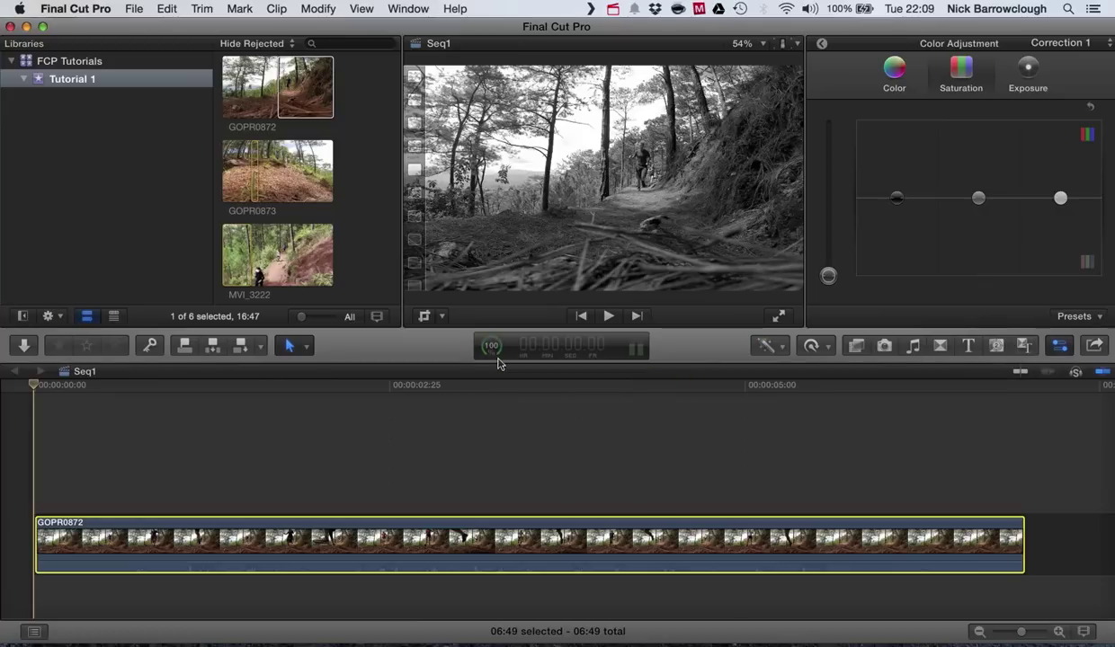
click(610, 316)
click(609, 316)
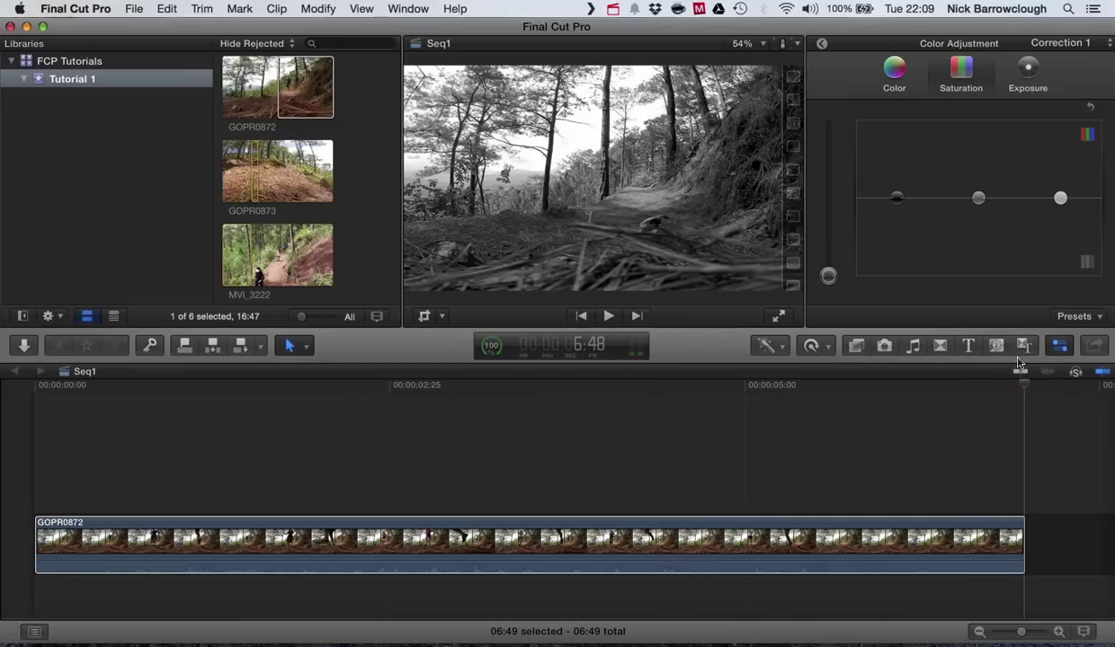
Bring some colour back by raising Global saturation to around -51%
drag(1025, 386, 267, 438)
drag(827, 280, 828, 240)
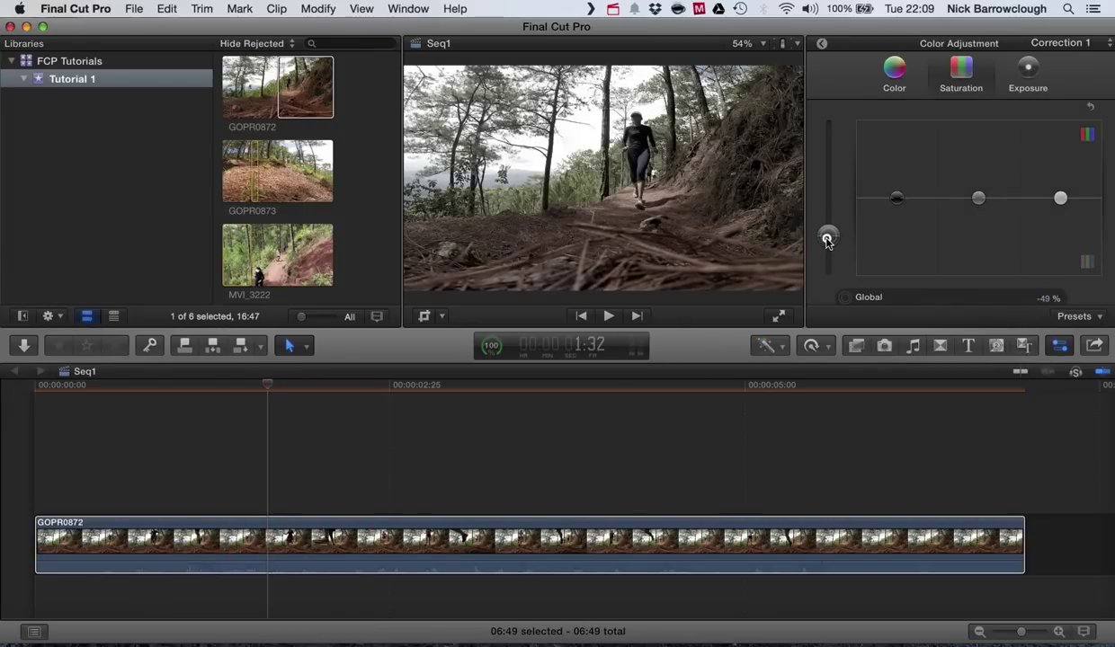
drag(827, 242, 829, 245)
drag(270, 387, 36, 386)
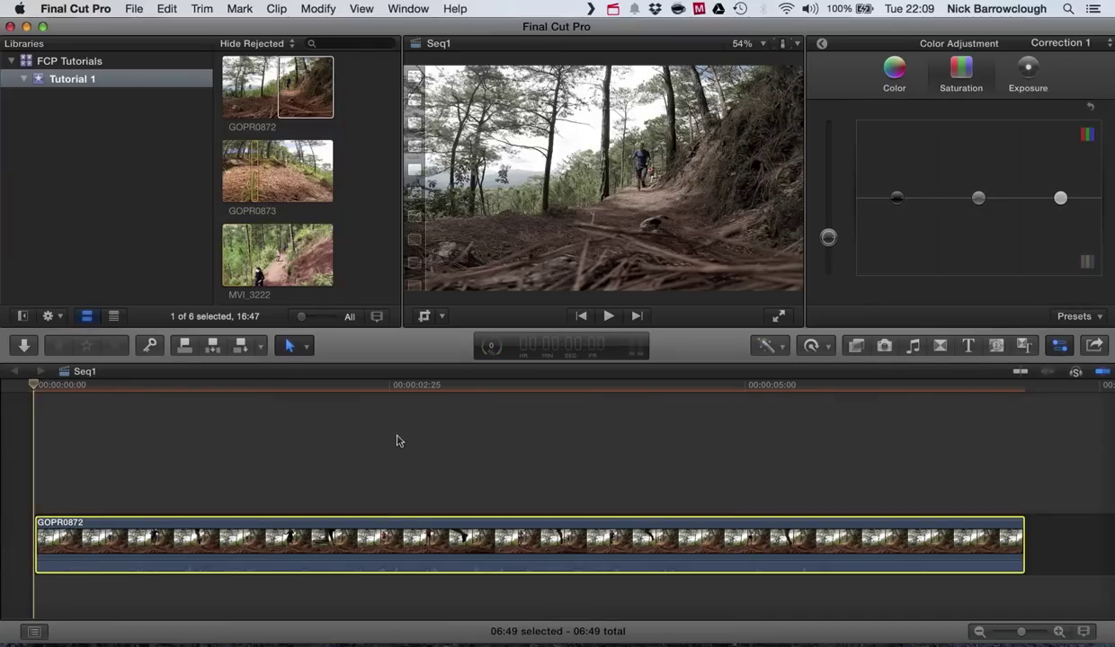
Push Global saturation above normal, enlarge the viewer slightly, then set Global to 0%
click(977, 198)
click(897, 199)
click(1060, 198)
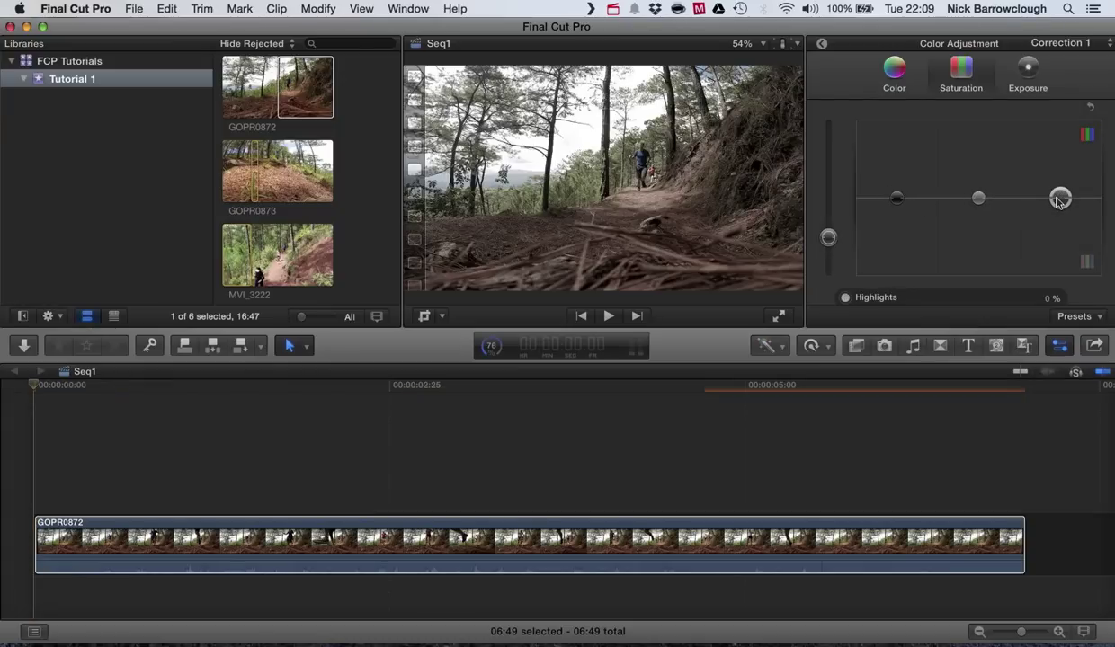
click(1087, 135)
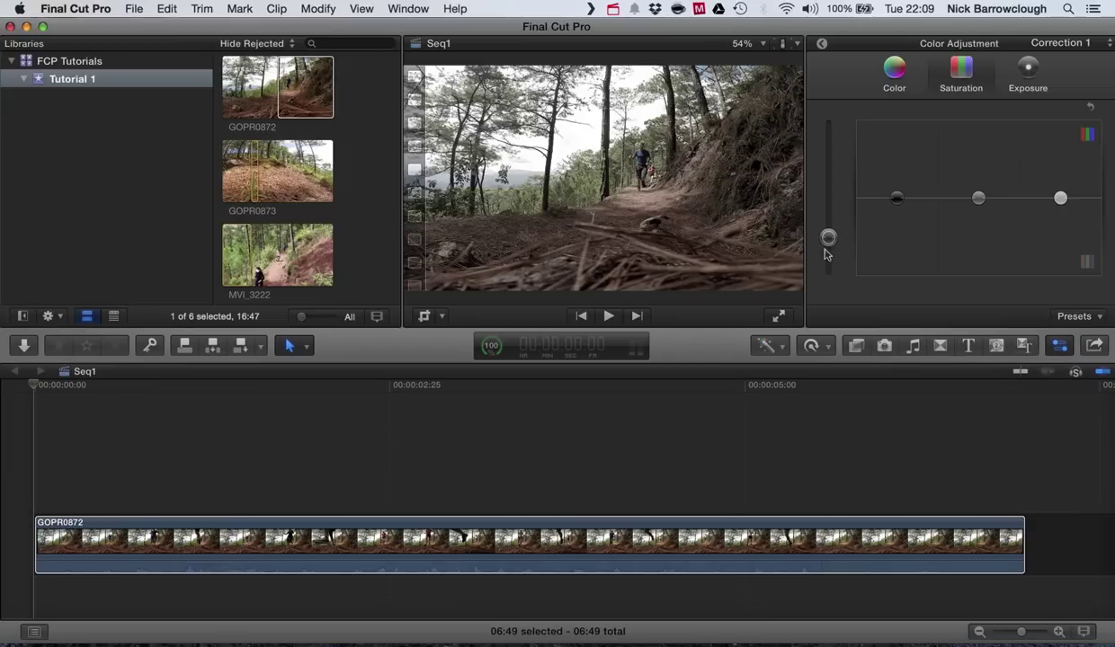
drag(828, 236, 828, 178)
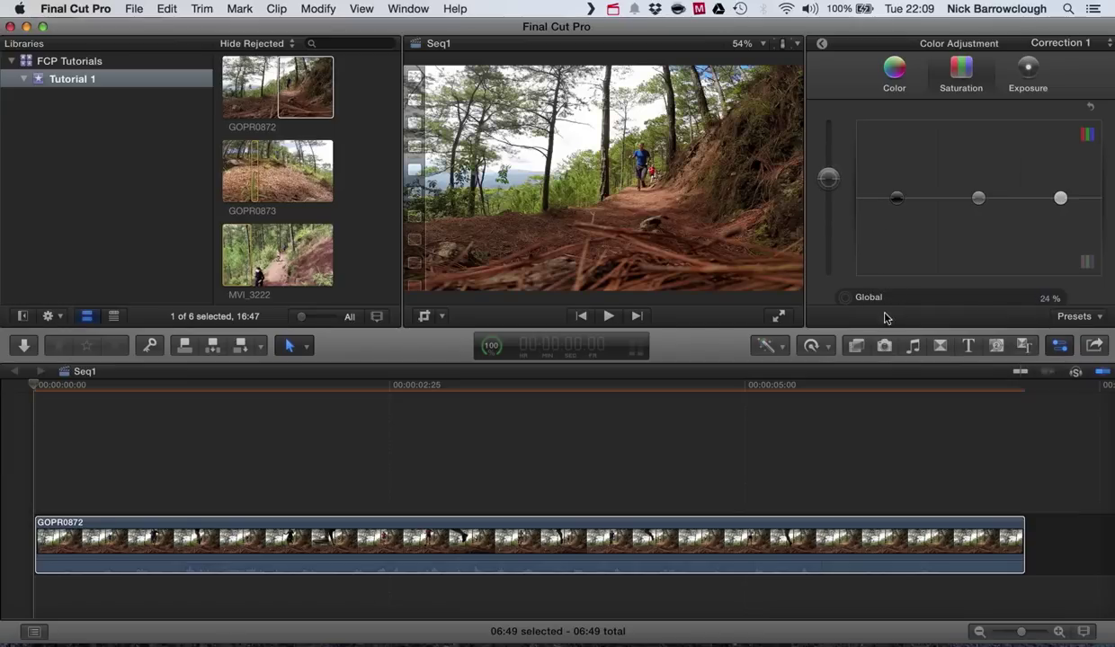
drag(879, 331, 882, 345)
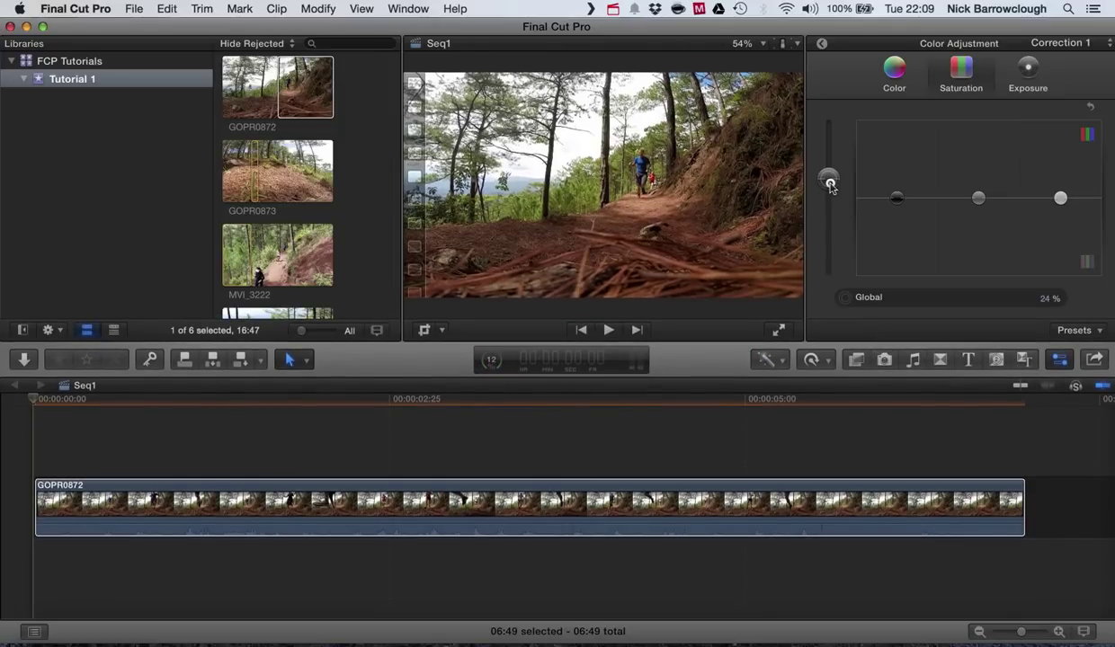
mouse_move(830, 185)
mouse_down()
mouse_move(829, 132)
mouse_move(828, 205)
mouse_up()
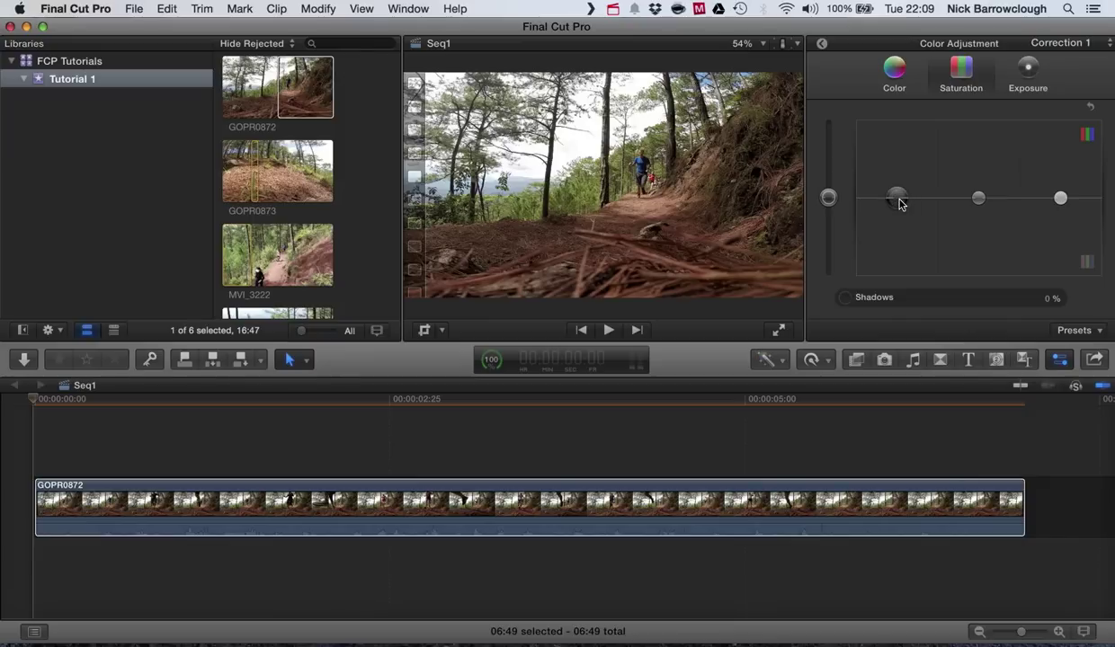
Set Shadows saturation to -100%, boost Midtones, and push Highlights saturation to 100%
drag(901, 204, 905, 297)
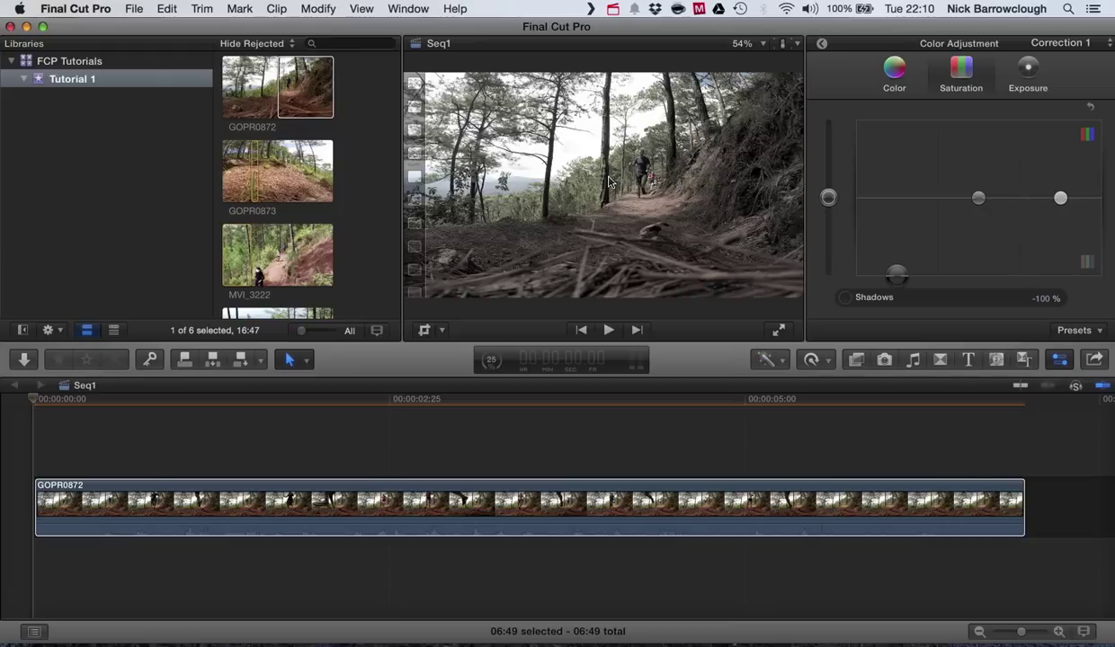
drag(980, 200, 979, 119)
click(1061, 198)
drag(1061, 200, 1058, 106)
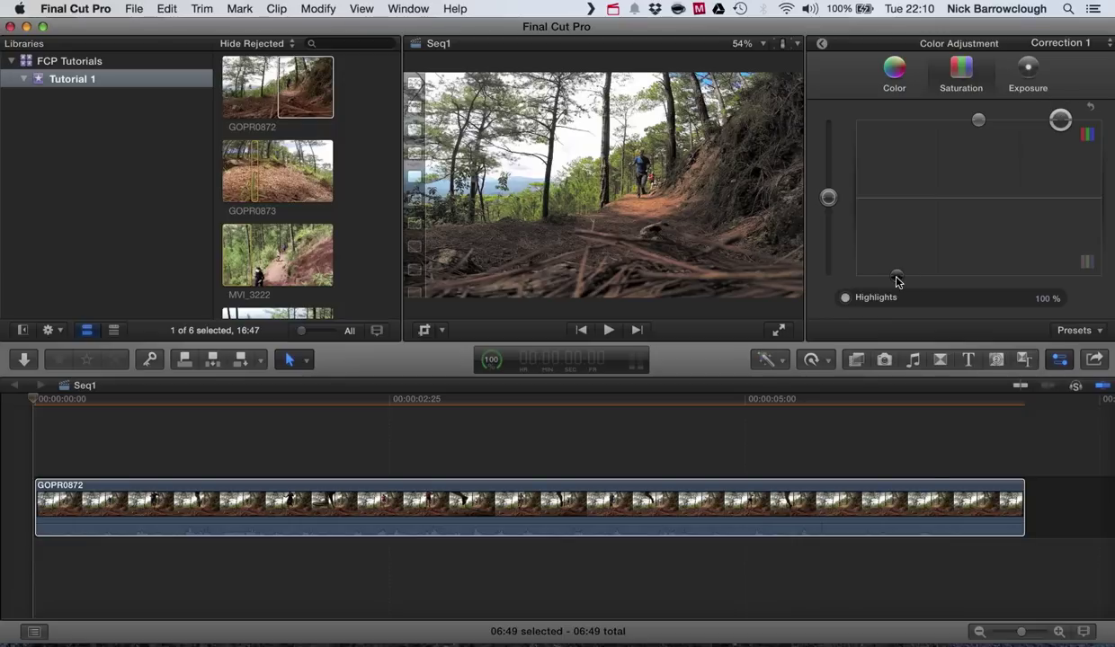
drag(897, 277, 896, 304)
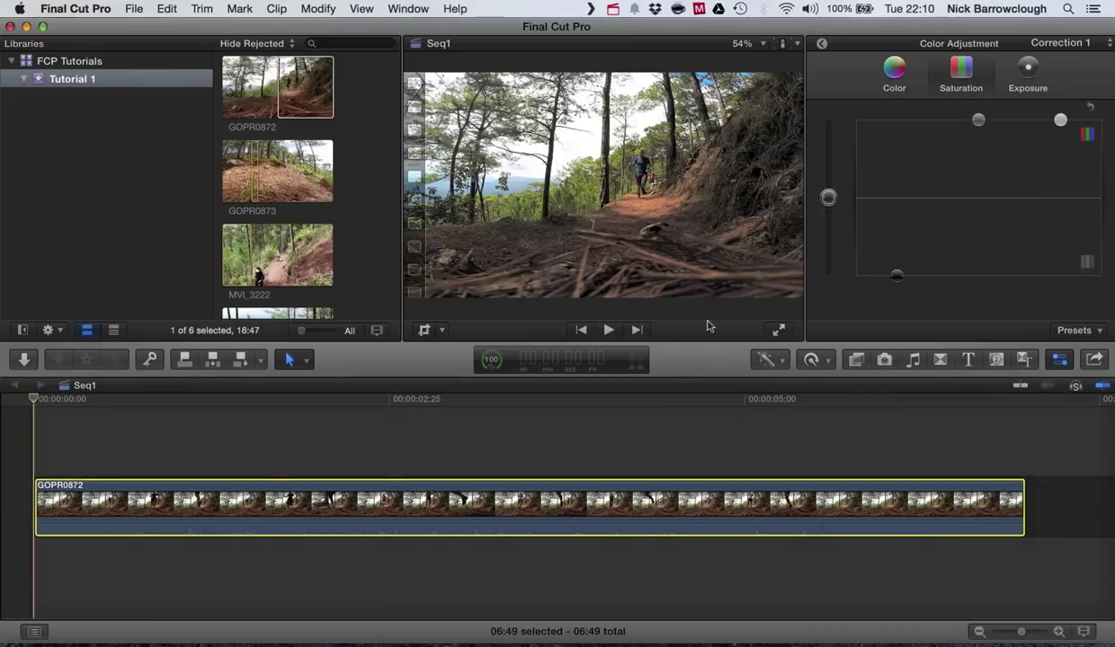
click(609, 331)
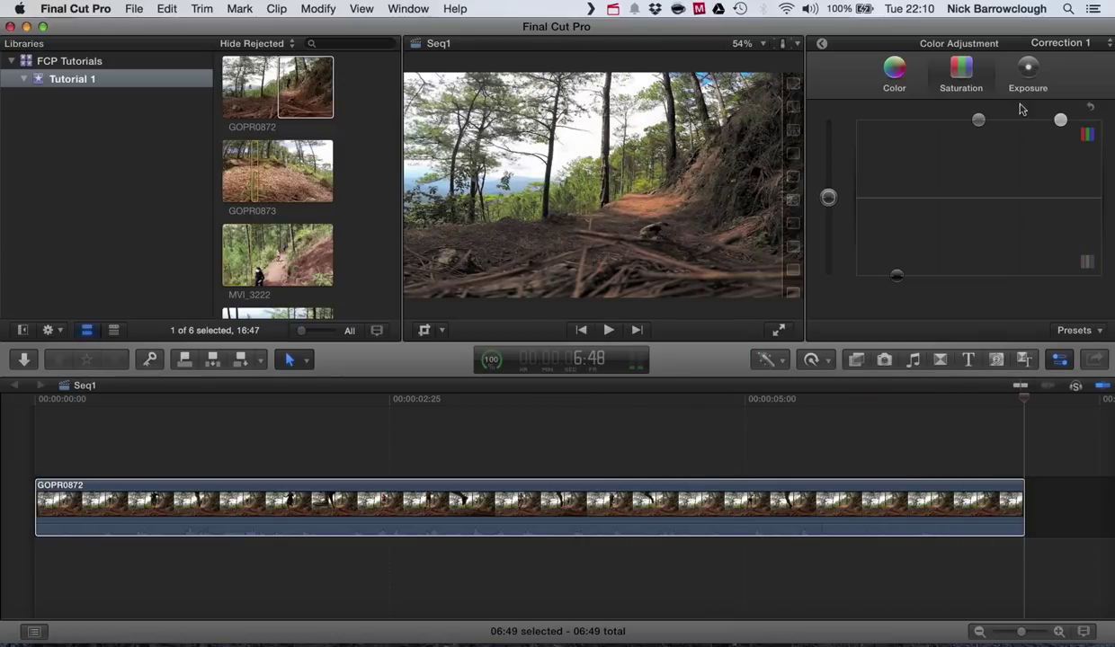
Return Midtones, Shadows and Highlights saturation to near 0% and nudge Global saturation slightly
drag(981, 125, 961, 201)
drag(896, 276, 897, 198)
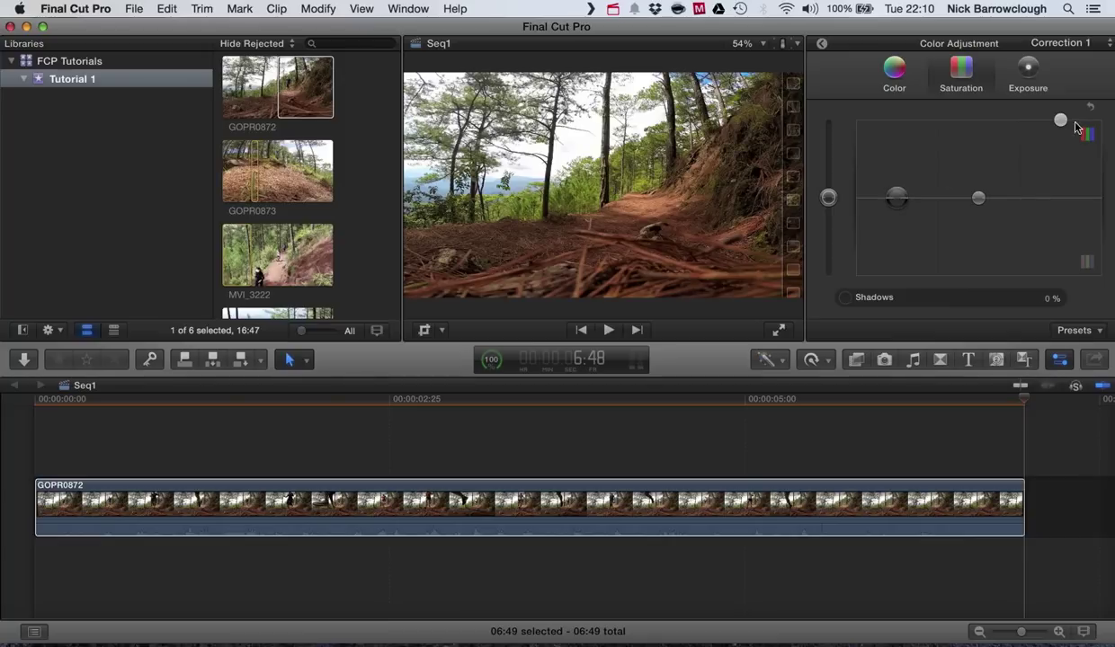
drag(1060, 119, 1062, 200)
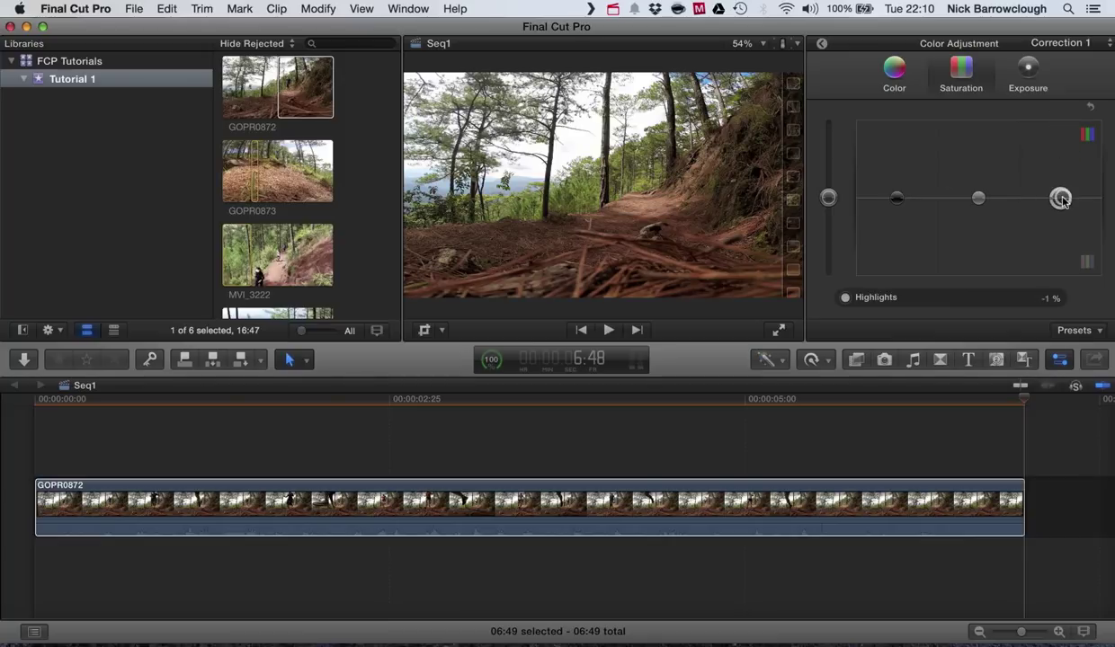
click(1028, 192)
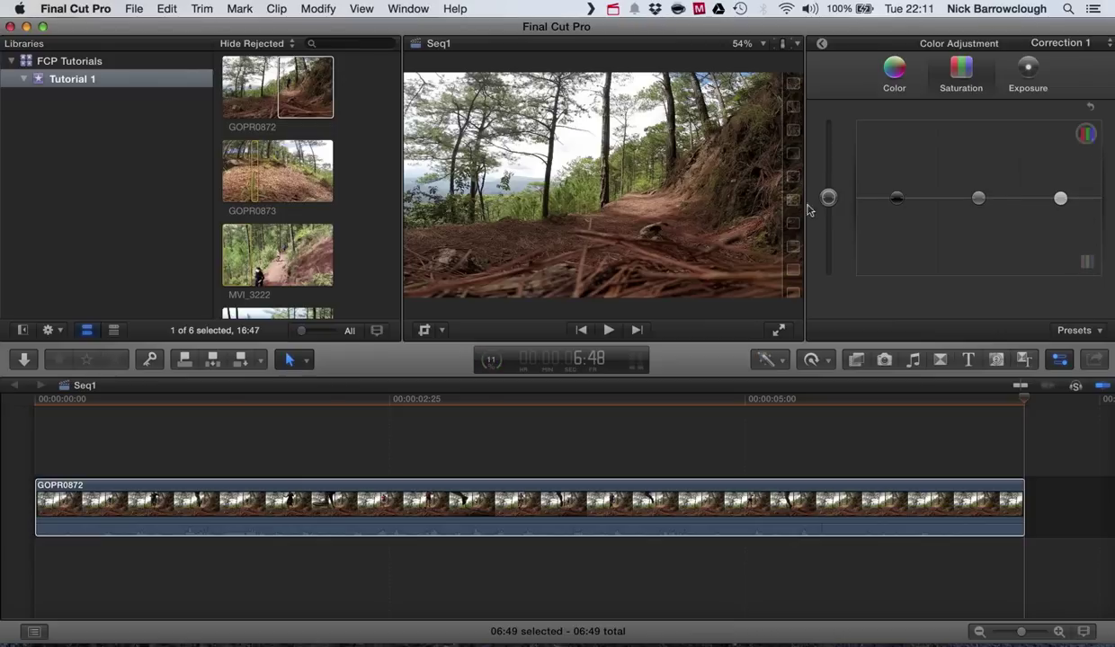
mouse_move(829, 196)
mouse_down()
mouse_move(834, 165)
mouse_move(830, 214)
mouse_move(831, 200)
mouse_up()
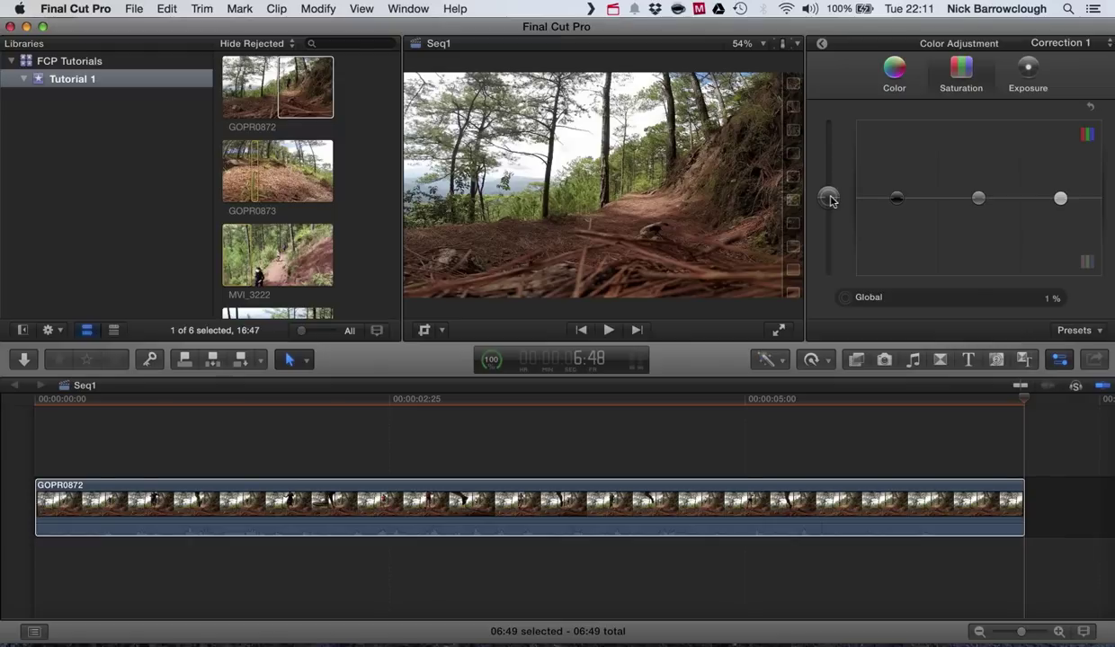
Drop Global saturation to -100% for greyscale and scrub to a frame showing the runner
drag(831, 200, 841, 282)
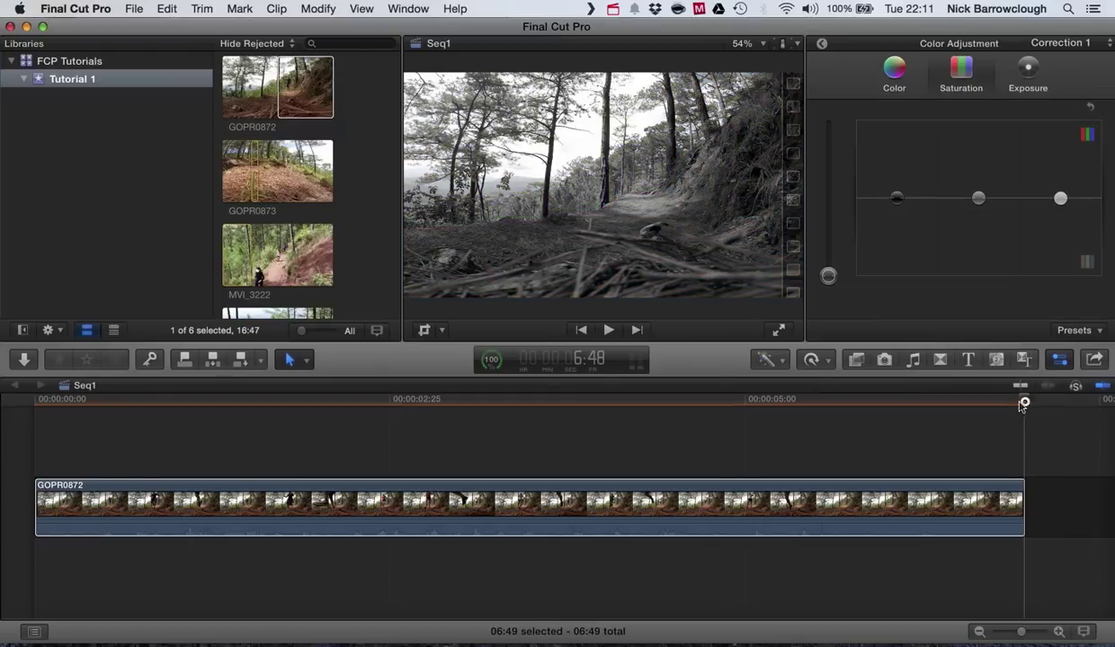
click(529, 499)
click(427, 388)
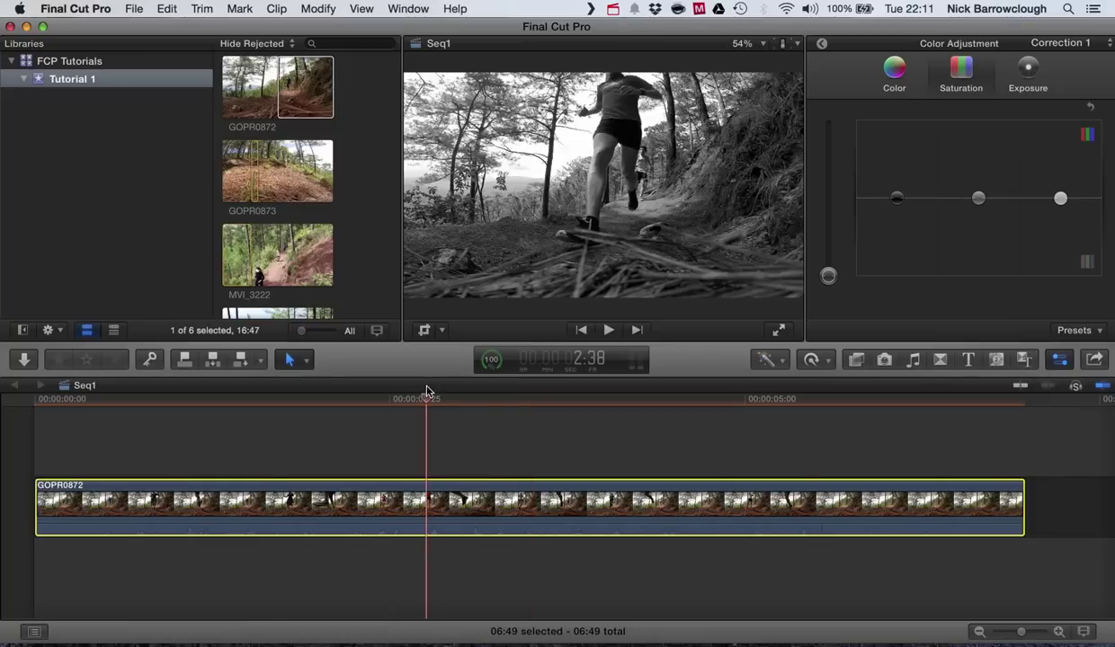
drag(425, 402, 361, 398)
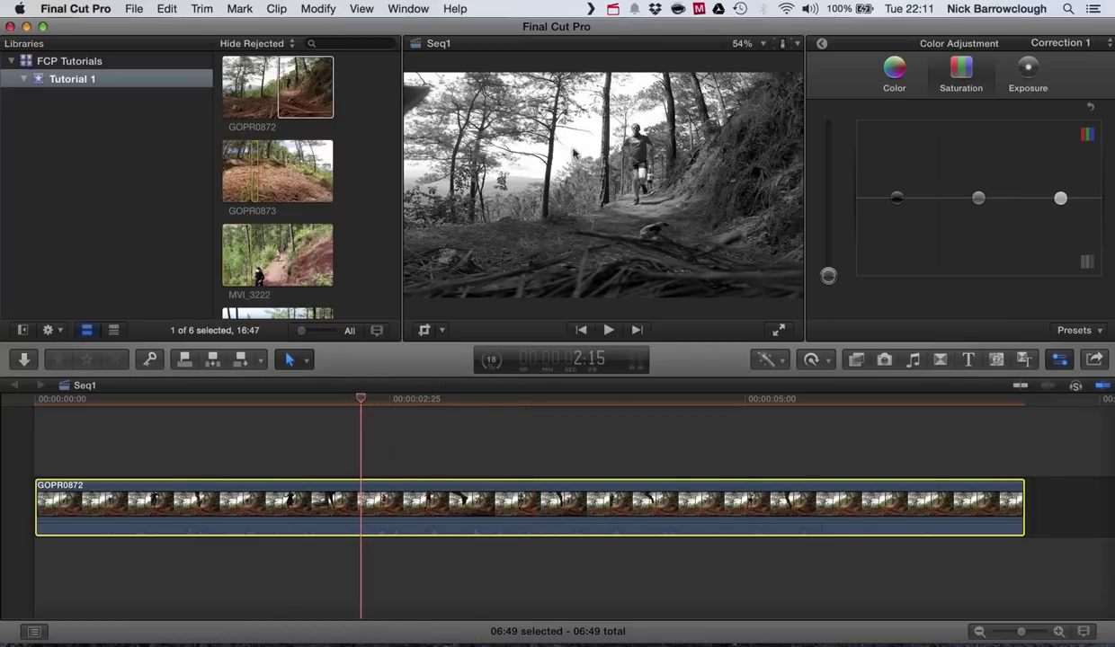
In Exposure, lift highlights to 100% and drop midtones to -25% for harsh contrast
click(1027, 79)
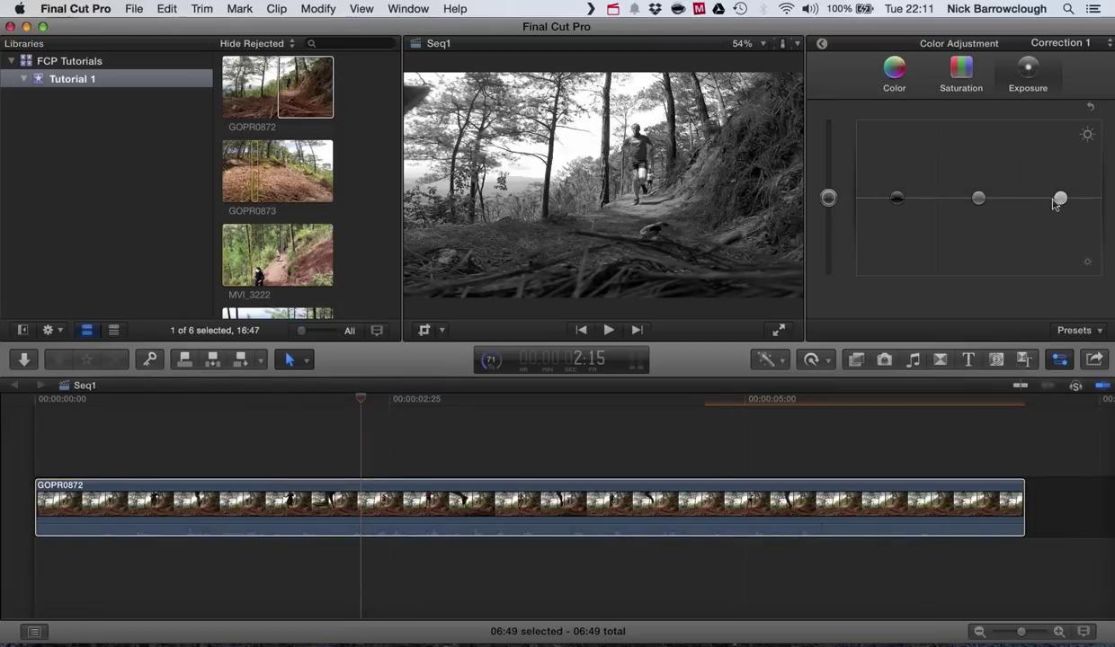
mouse_move(1061, 203)
mouse_down()
mouse_move(1062, 178)
mouse_move(1066, 239)
mouse_move(1061, 218)
mouse_up()
drag(980, 200, 979, 189)
drag(896, 199, 899, 224)
drag(979, 189, 982, 171)
drag(1060, 218, 1057, 97)
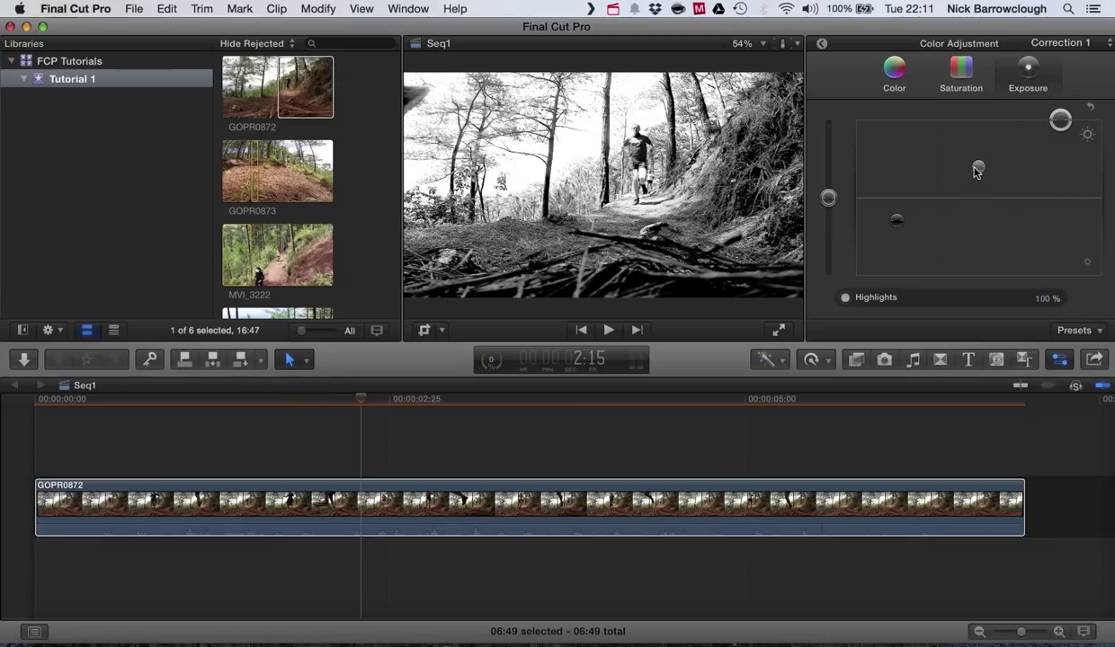
drag(978, 170, 981, 224)
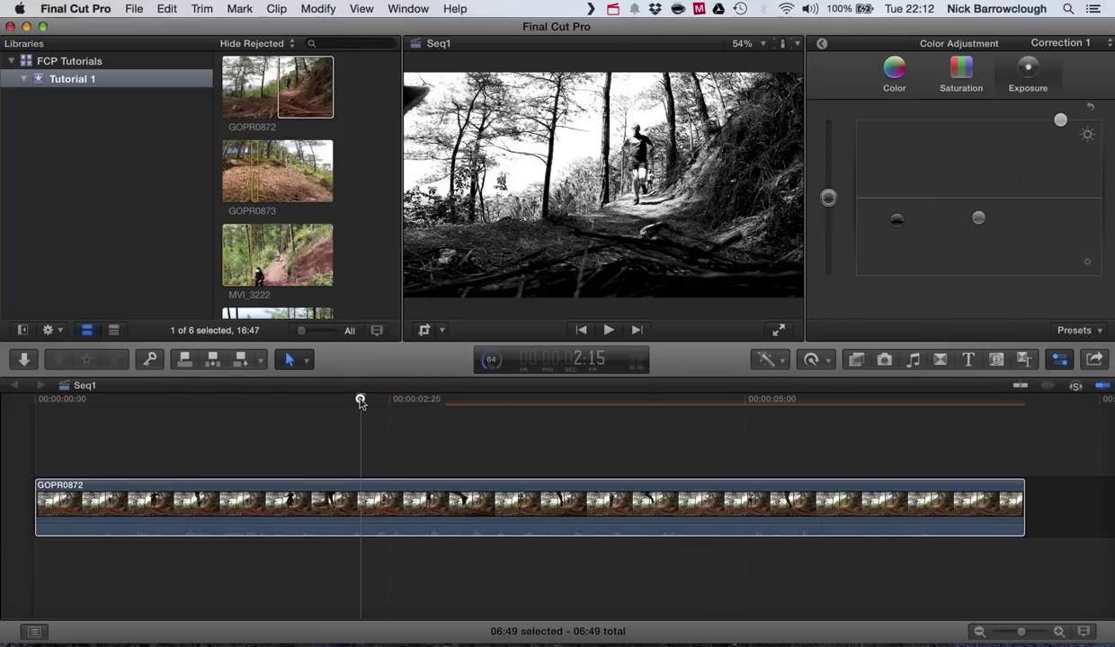
drag(360, 402, 33, 402)
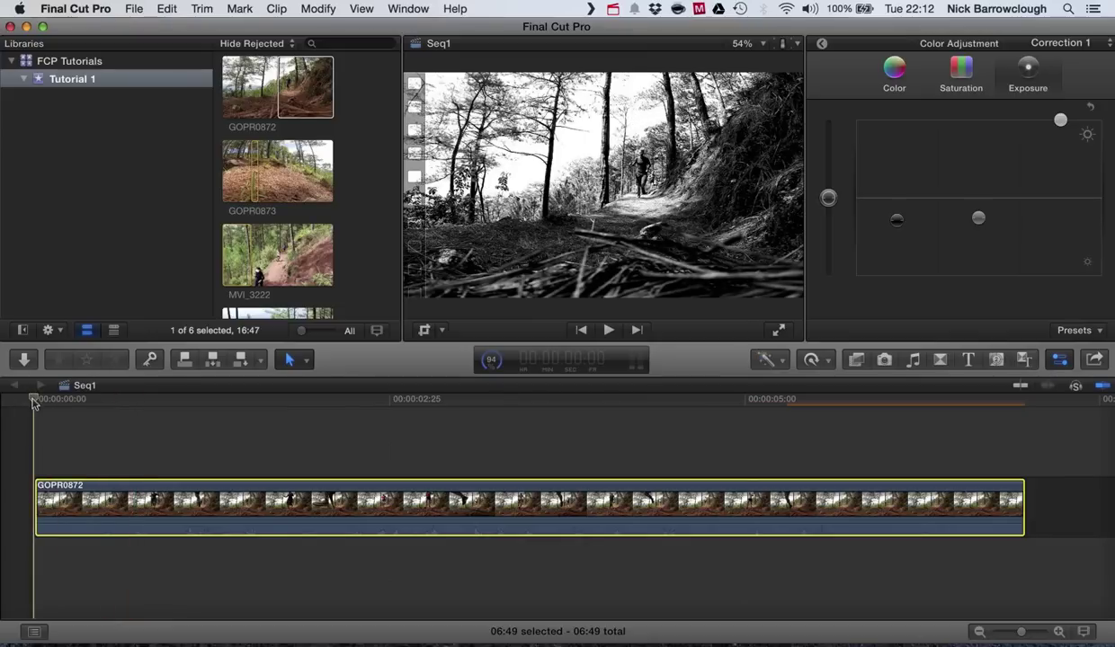
click(609, 331)
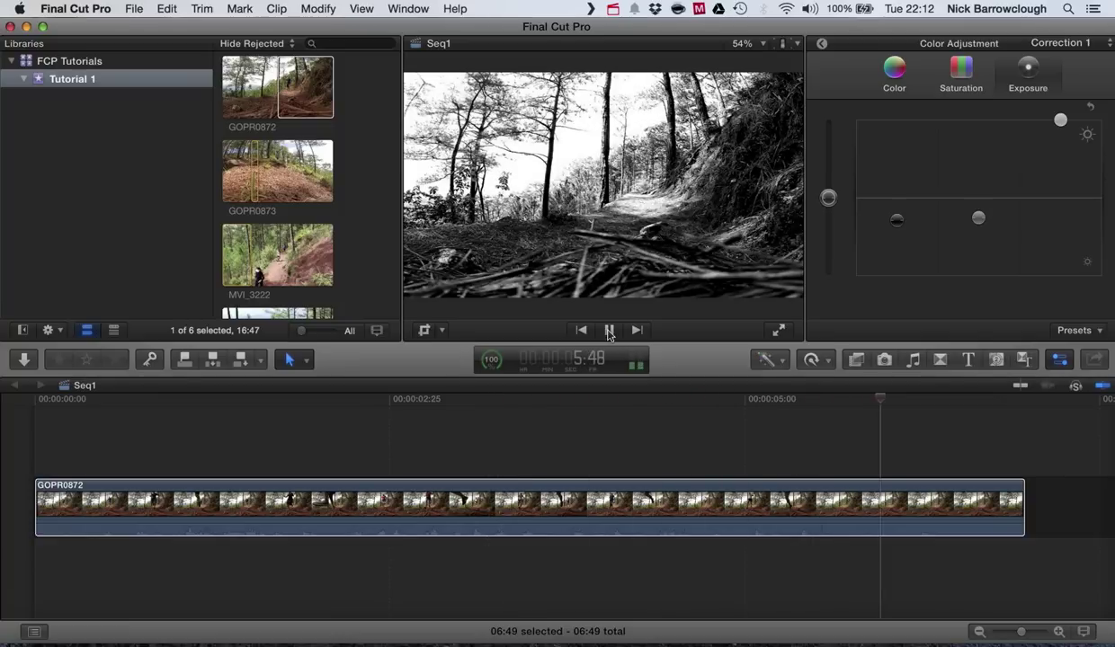
click(609, 331)
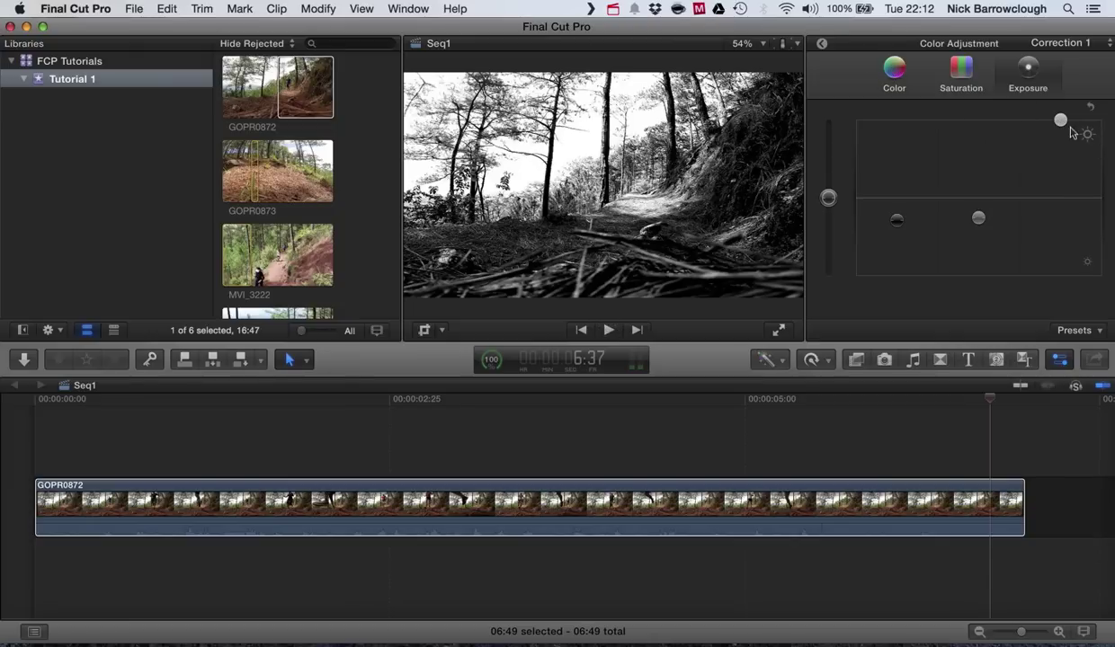
Return Highlights, Midtones and Shadows exposure to neutral and Global saturation to about -1%
drag(1061, 126, 1061, 203)
drag(978, 217, 977, 199)
drag(892, 221, 893, 203)
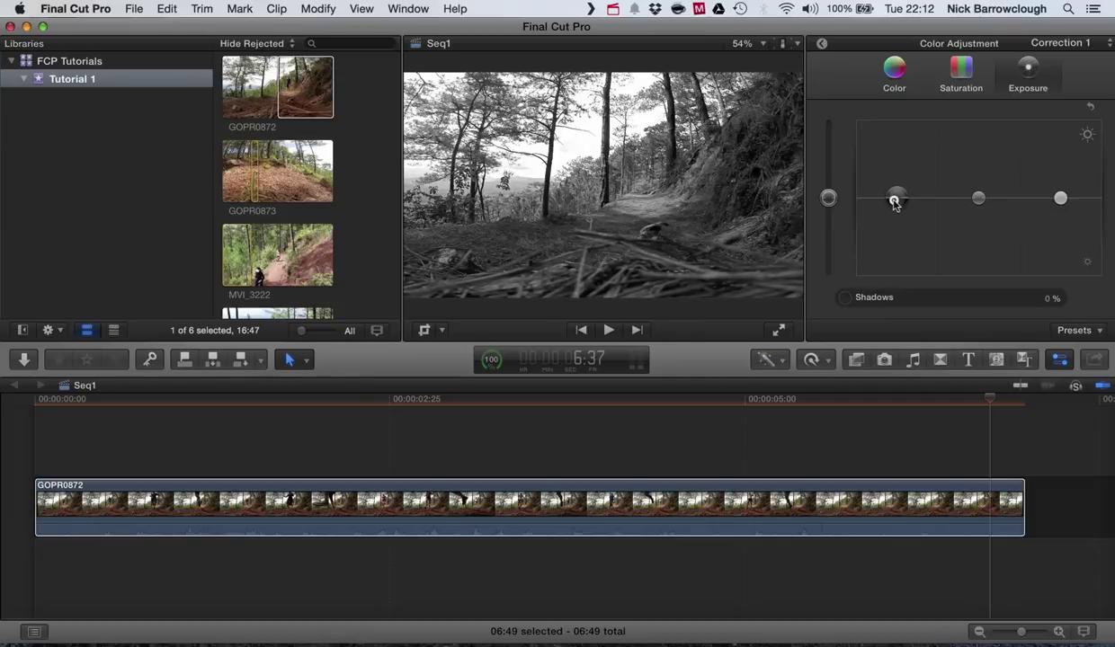
click(937, 72)
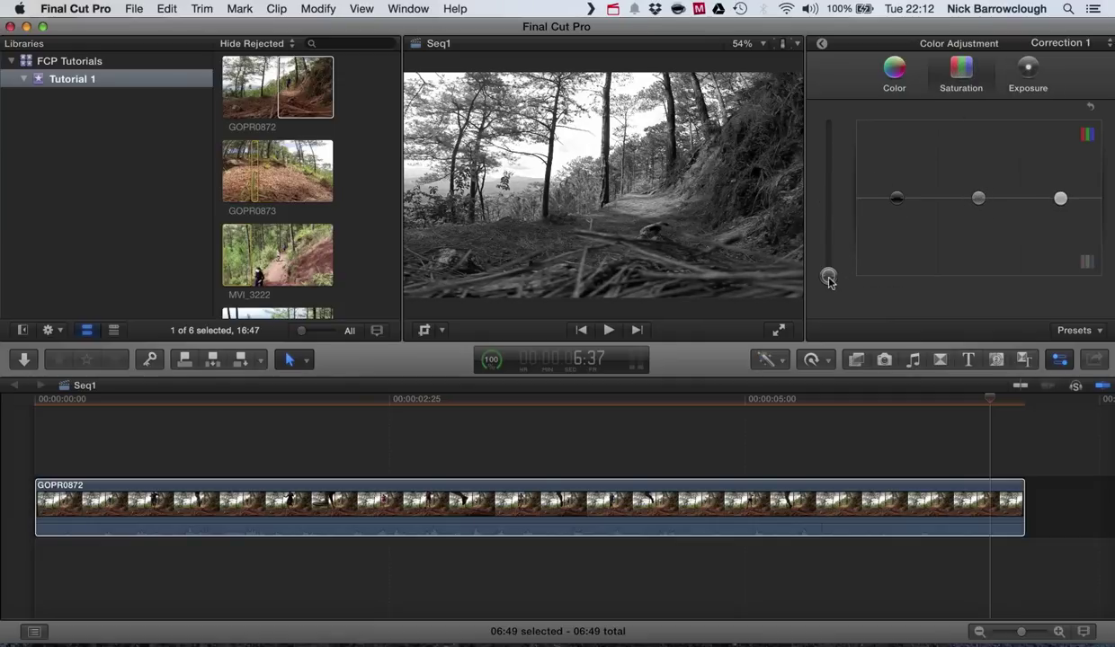
drag(828, 276, 831, 204)
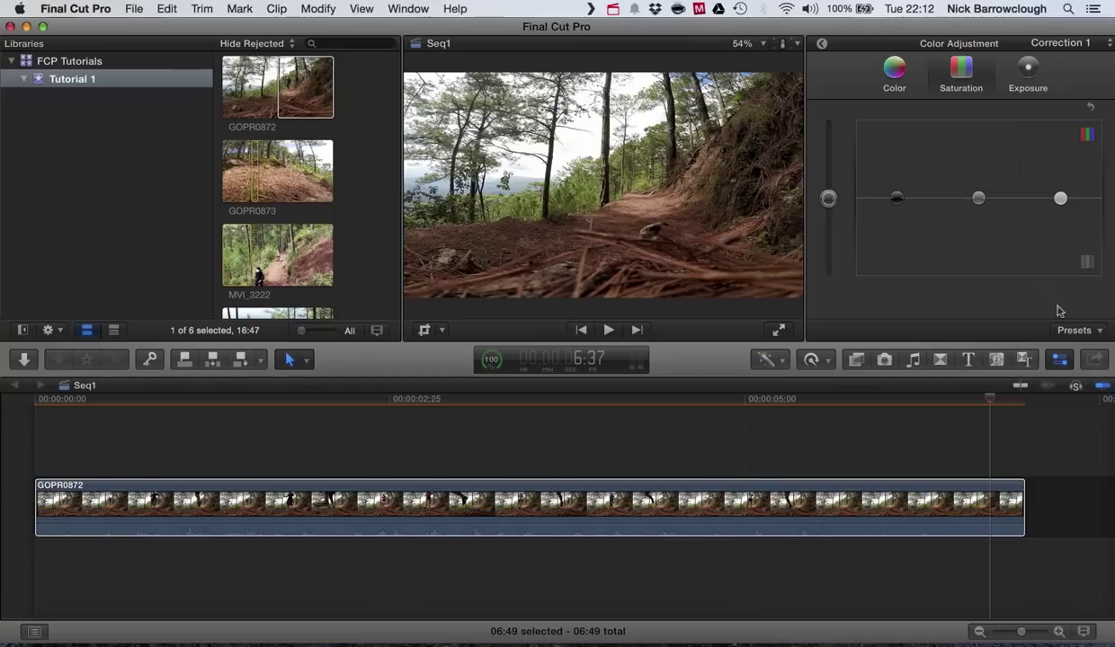
On the Color board, move the Global puck through green to a cool purple tint
click(890, 72)
click(892, 69)
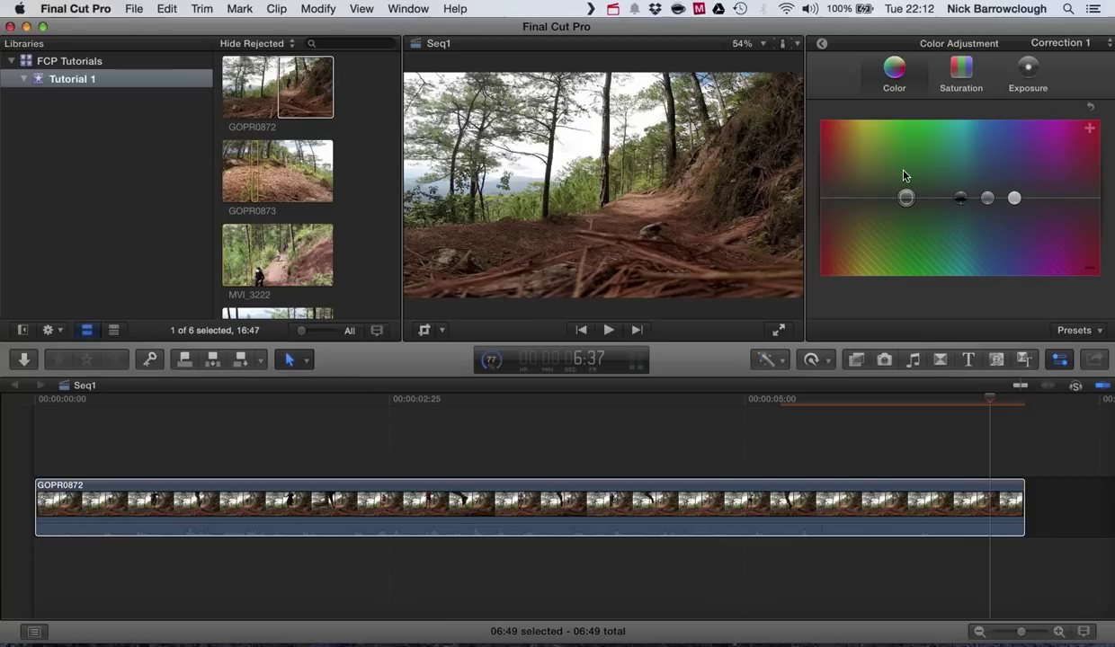
click(906, 198)
drag(907, 198, 878, 200)
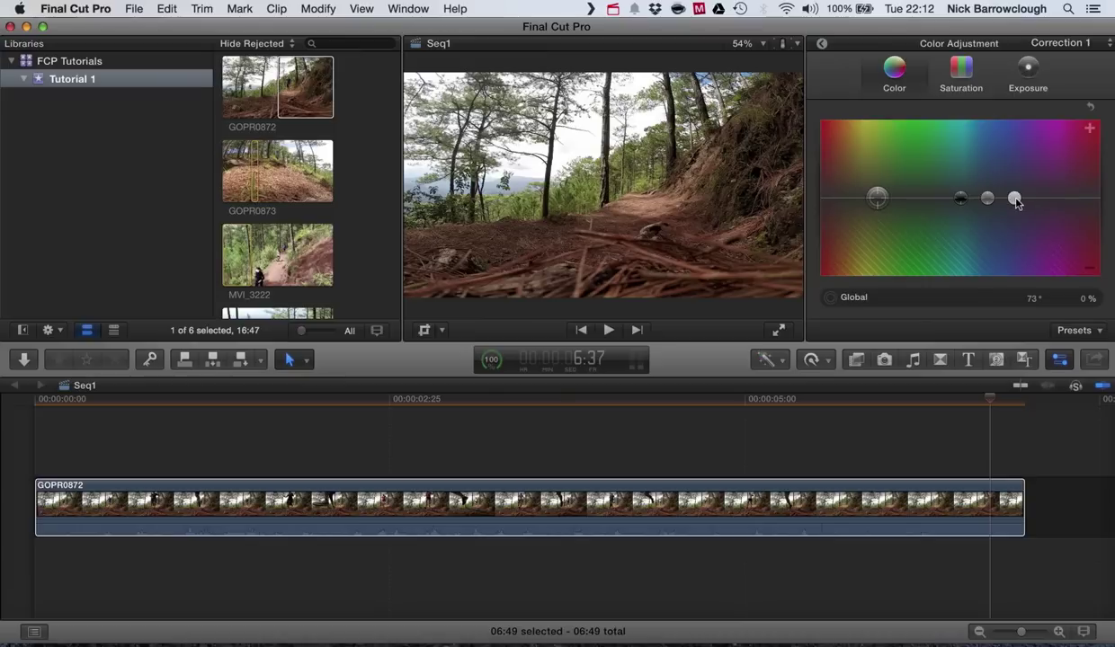
drag(879, 199, 857, 213)
Push the Global colour puck high into yellow and tint the Shadows toward cyan
drag(960, 205, 1011, 210)
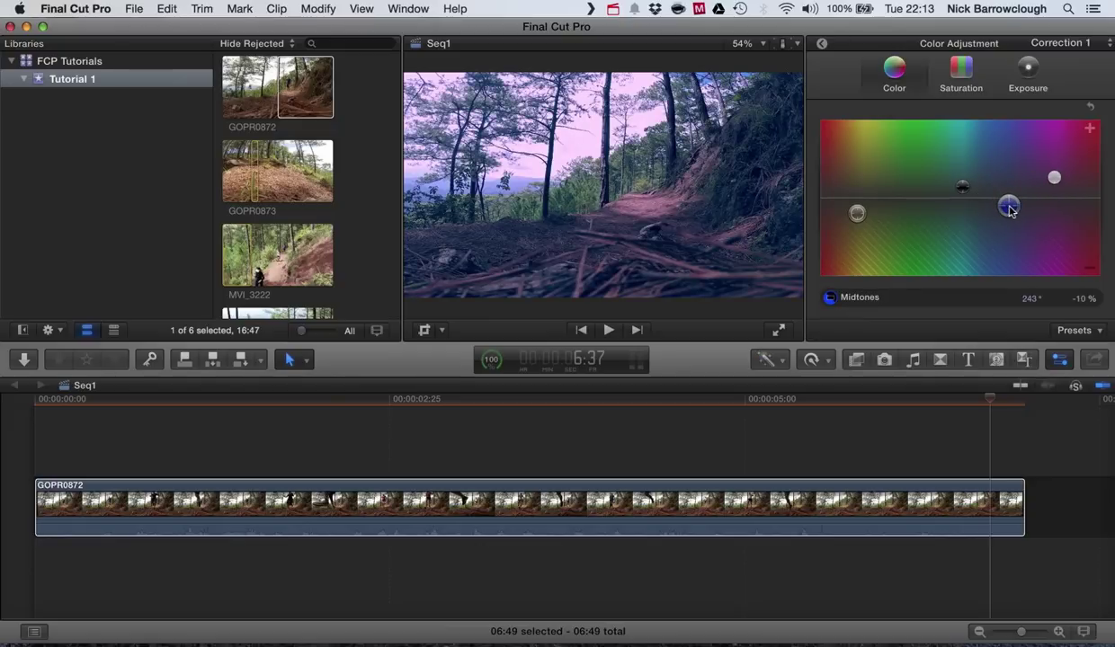
drag(862, 219, 864, 120)
drag(962, 187, 965, 178)
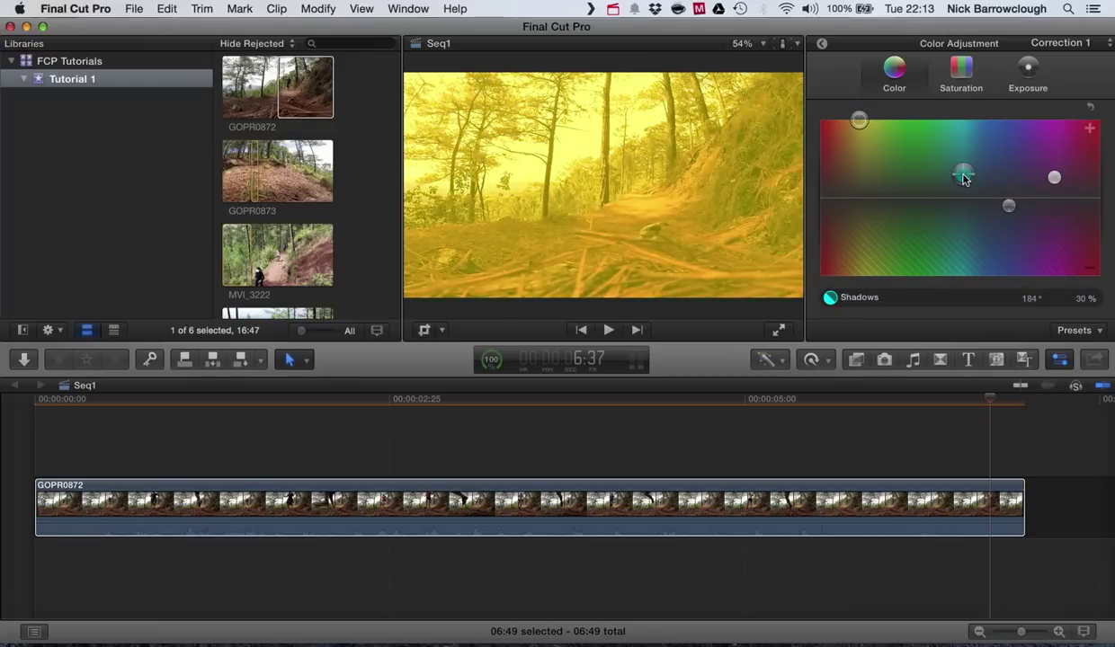
click(859, 121)
drag(859, 121, 861, 131)
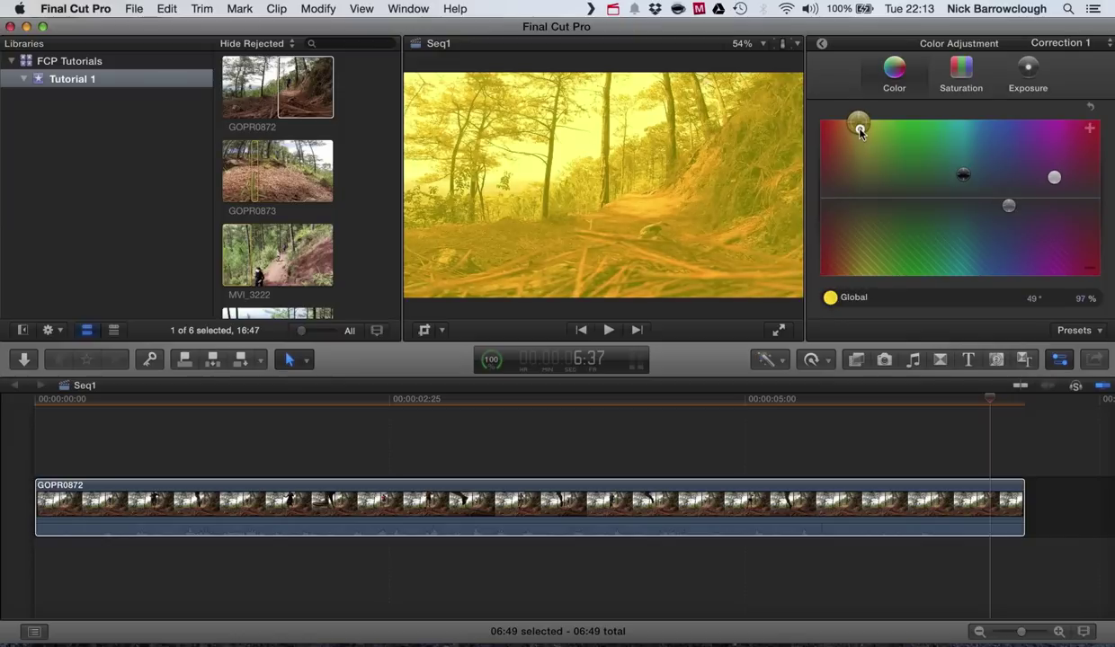
click(963, 73)
Drop Global saturation to the bottom, then set the Global tint to red at 0°, 74%
drag(828, 196, 834, 324)
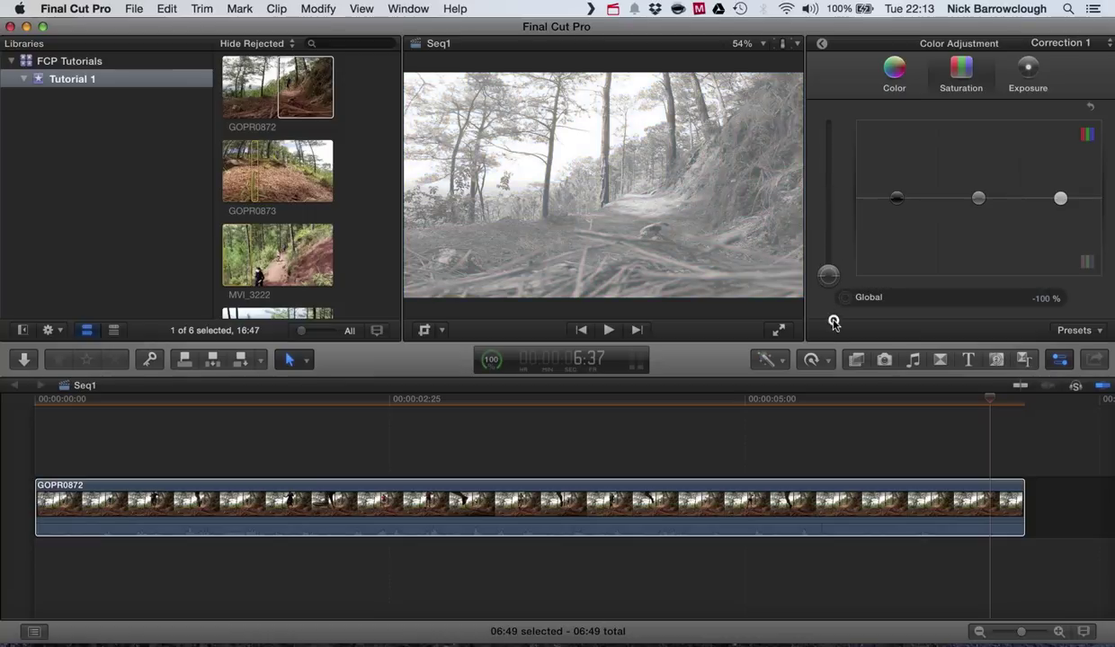
click(894, 77)
drag(836, 122, 797, 145)
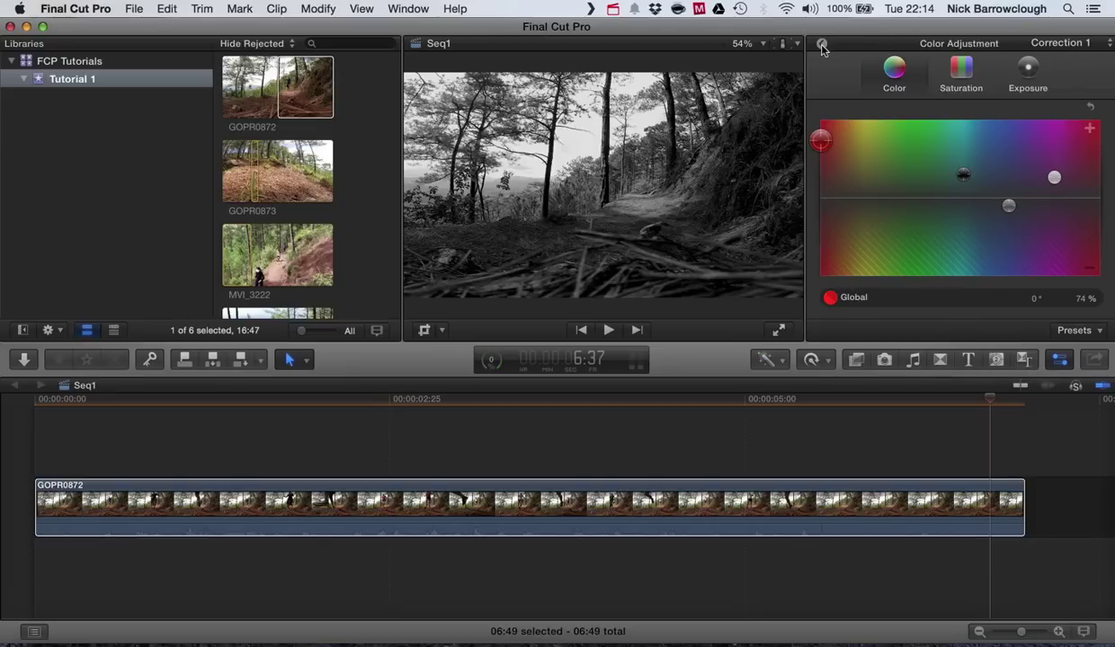
Leave the Color Board and return to GOPR0872's Video Inspector showing Correction 1
click(821, 45)
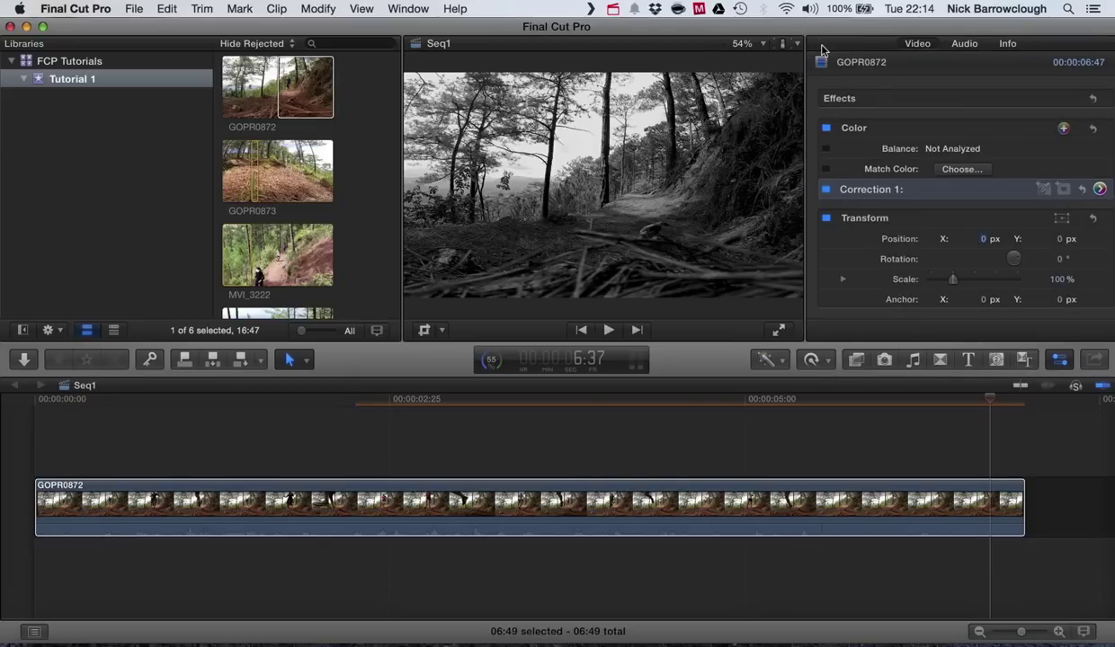